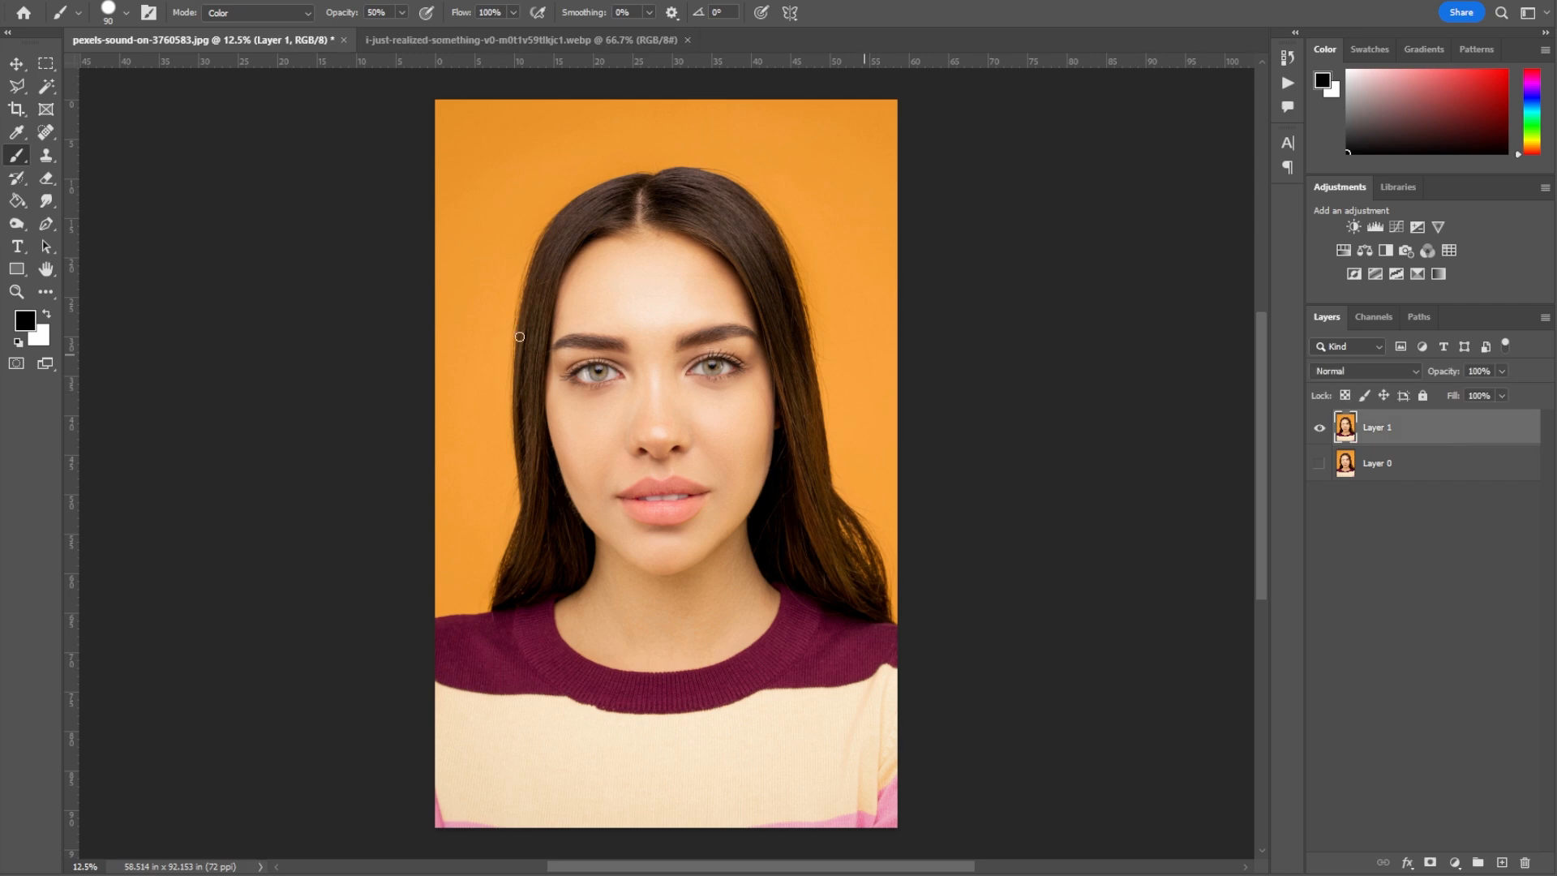
Choose a blue foreground colour and paint the face and neck skin with the Brush in Color mode at 50% opacity
left_click(24, 321)
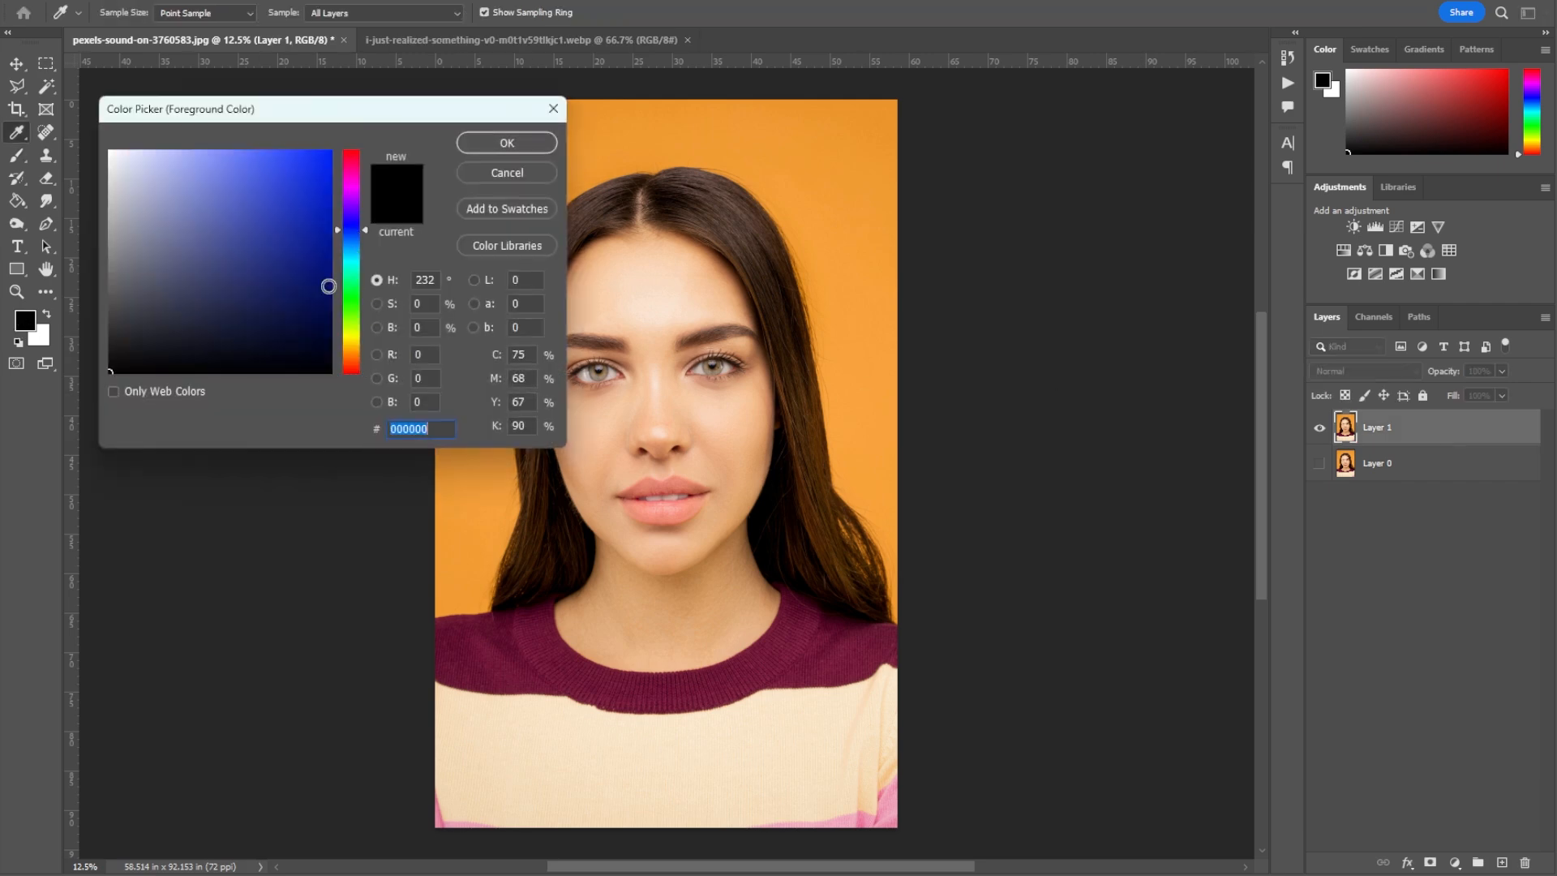
left_click(228, 226)
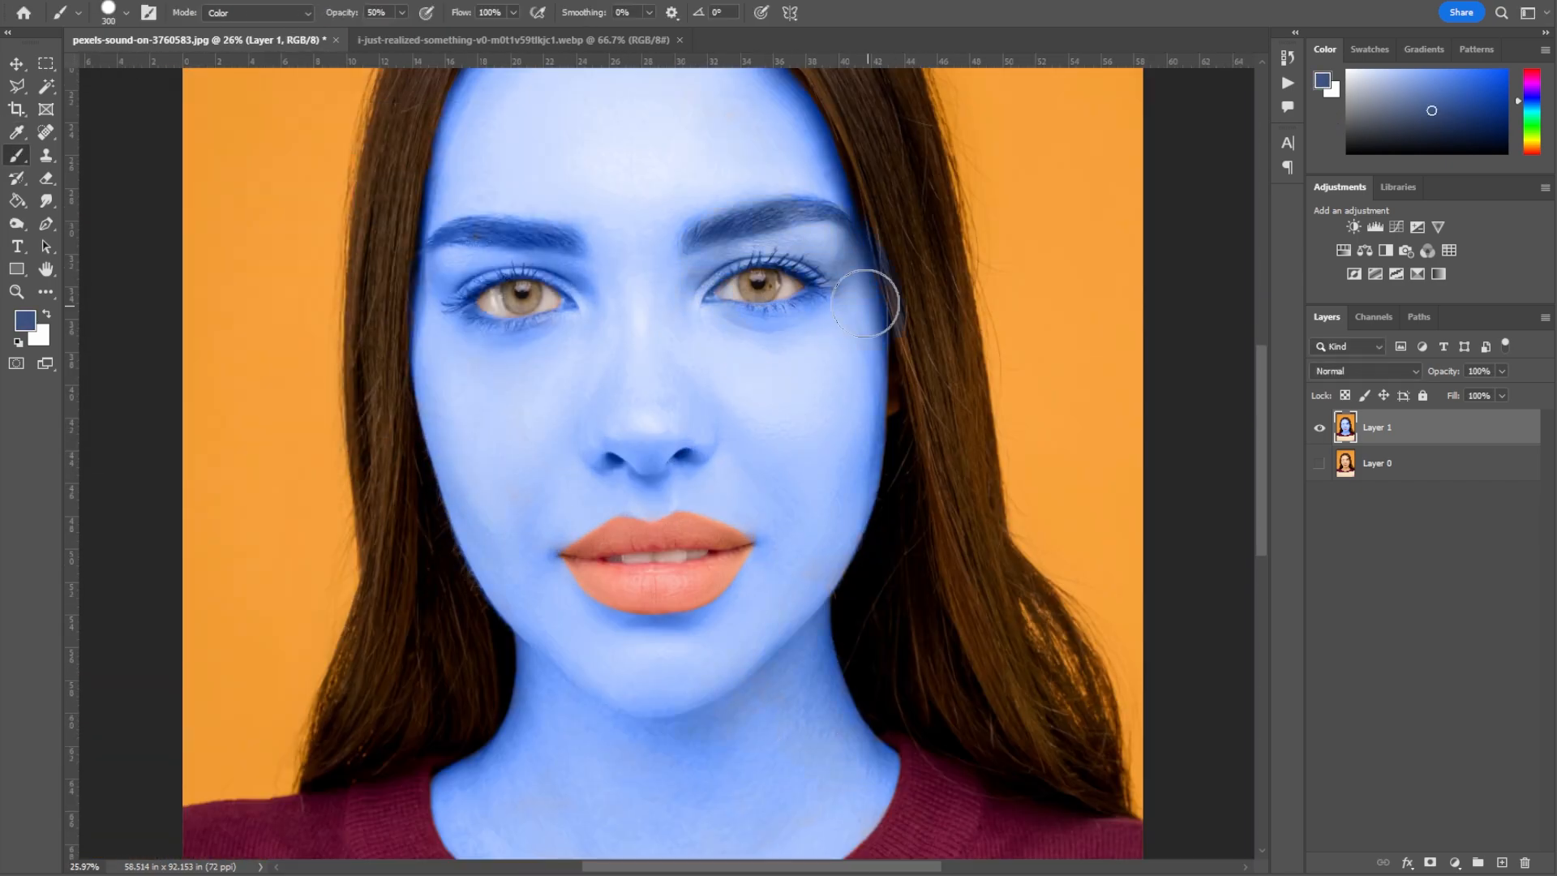
scroll(466, 225, "down", 5)
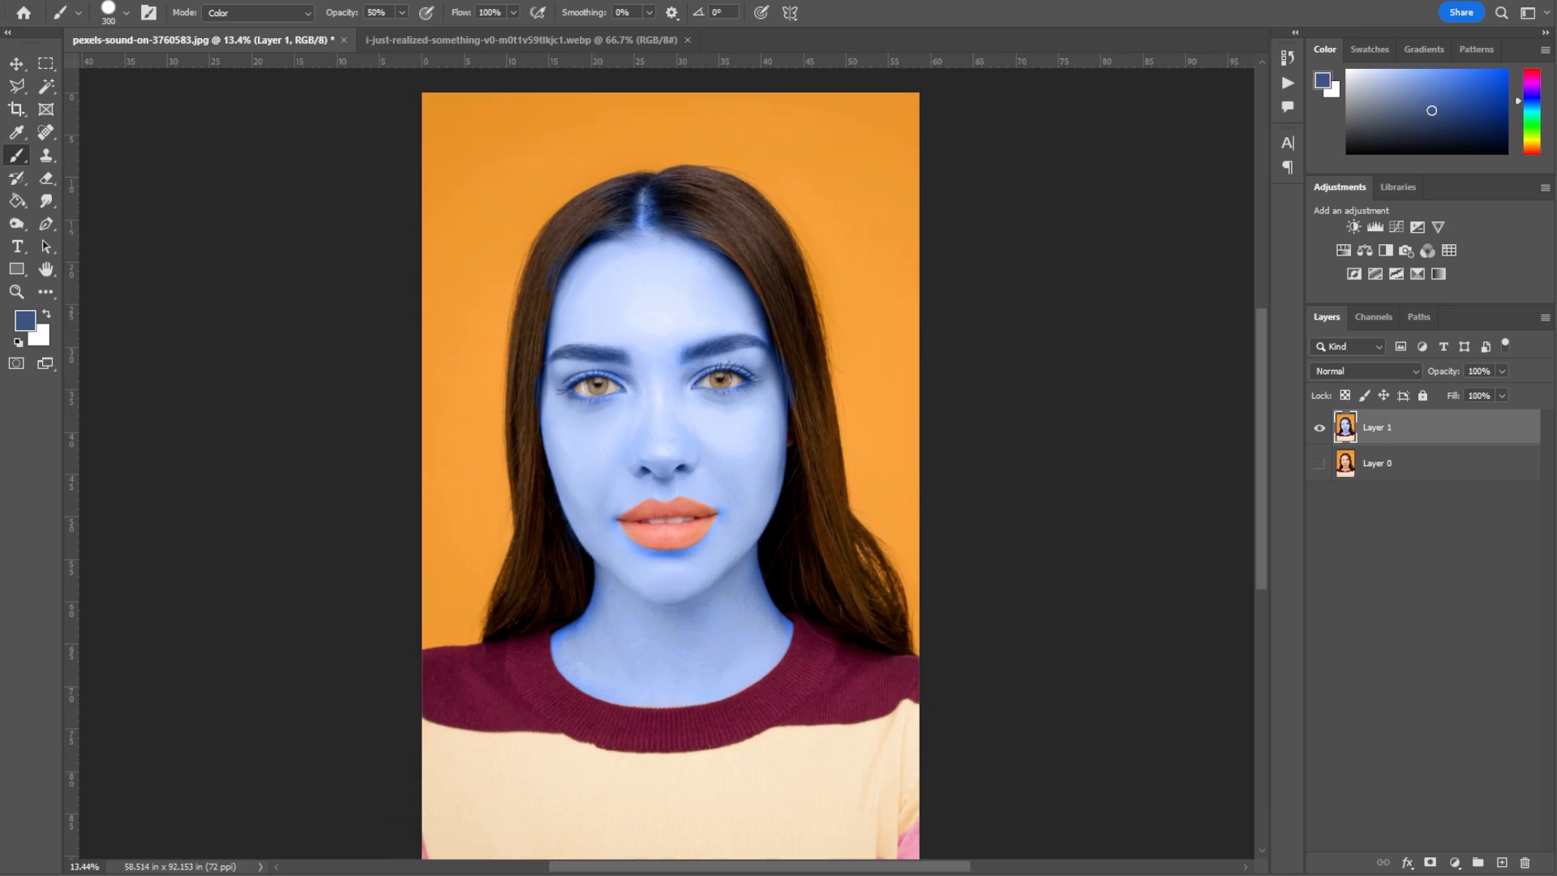
scroll(670, 463, "down", 1)
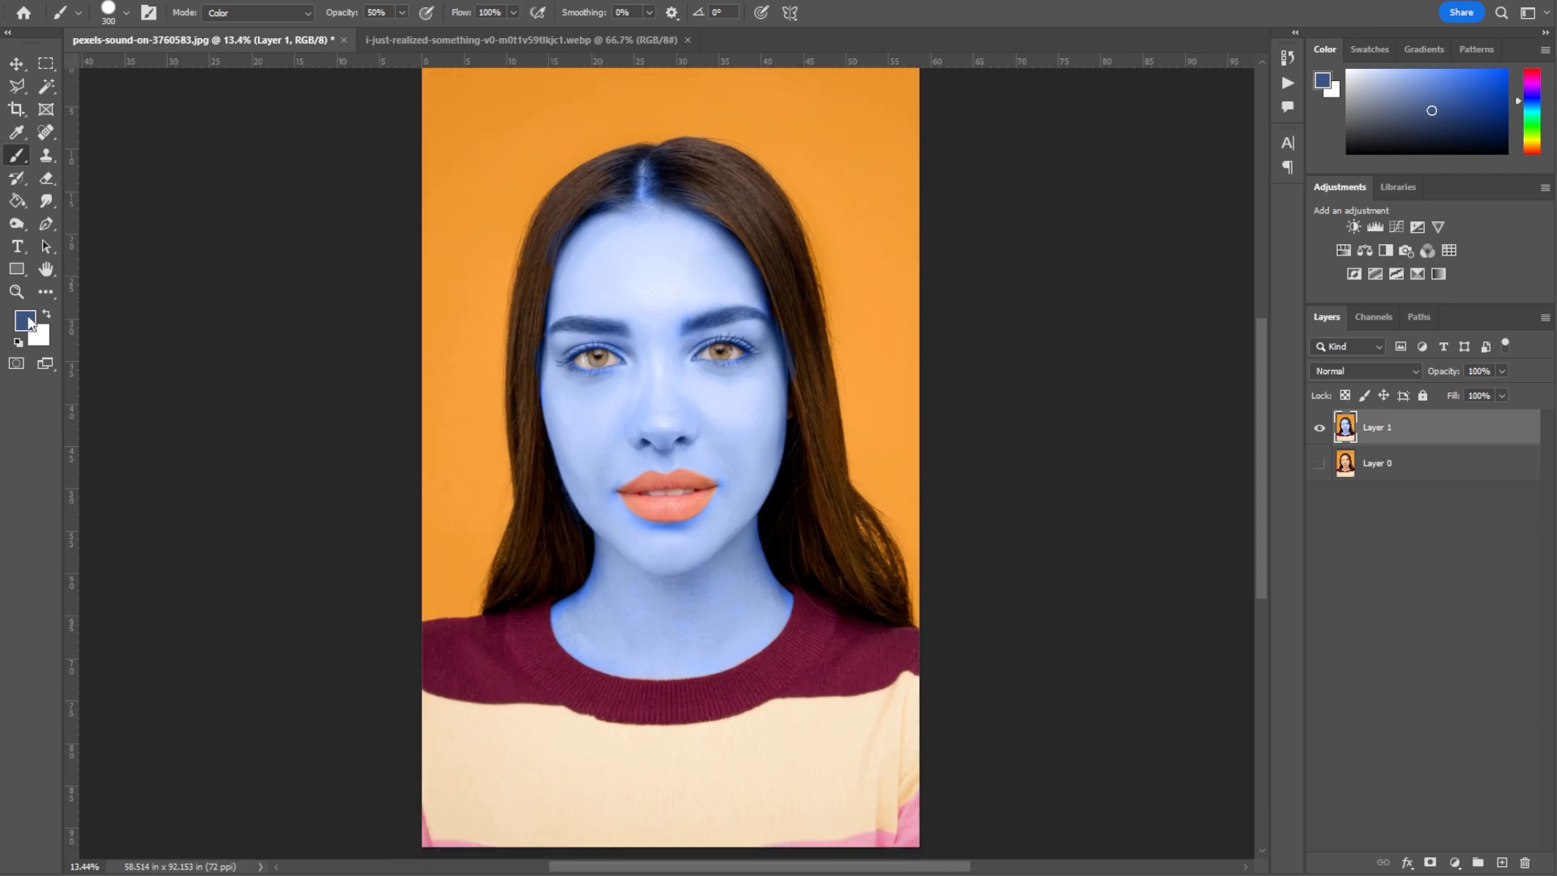
Choose the purple foreground colour 620eb7 and tint the lips and the areas around the eyes with the Brush in Color mode
left_click(26, 321)
left_click(353, 202)
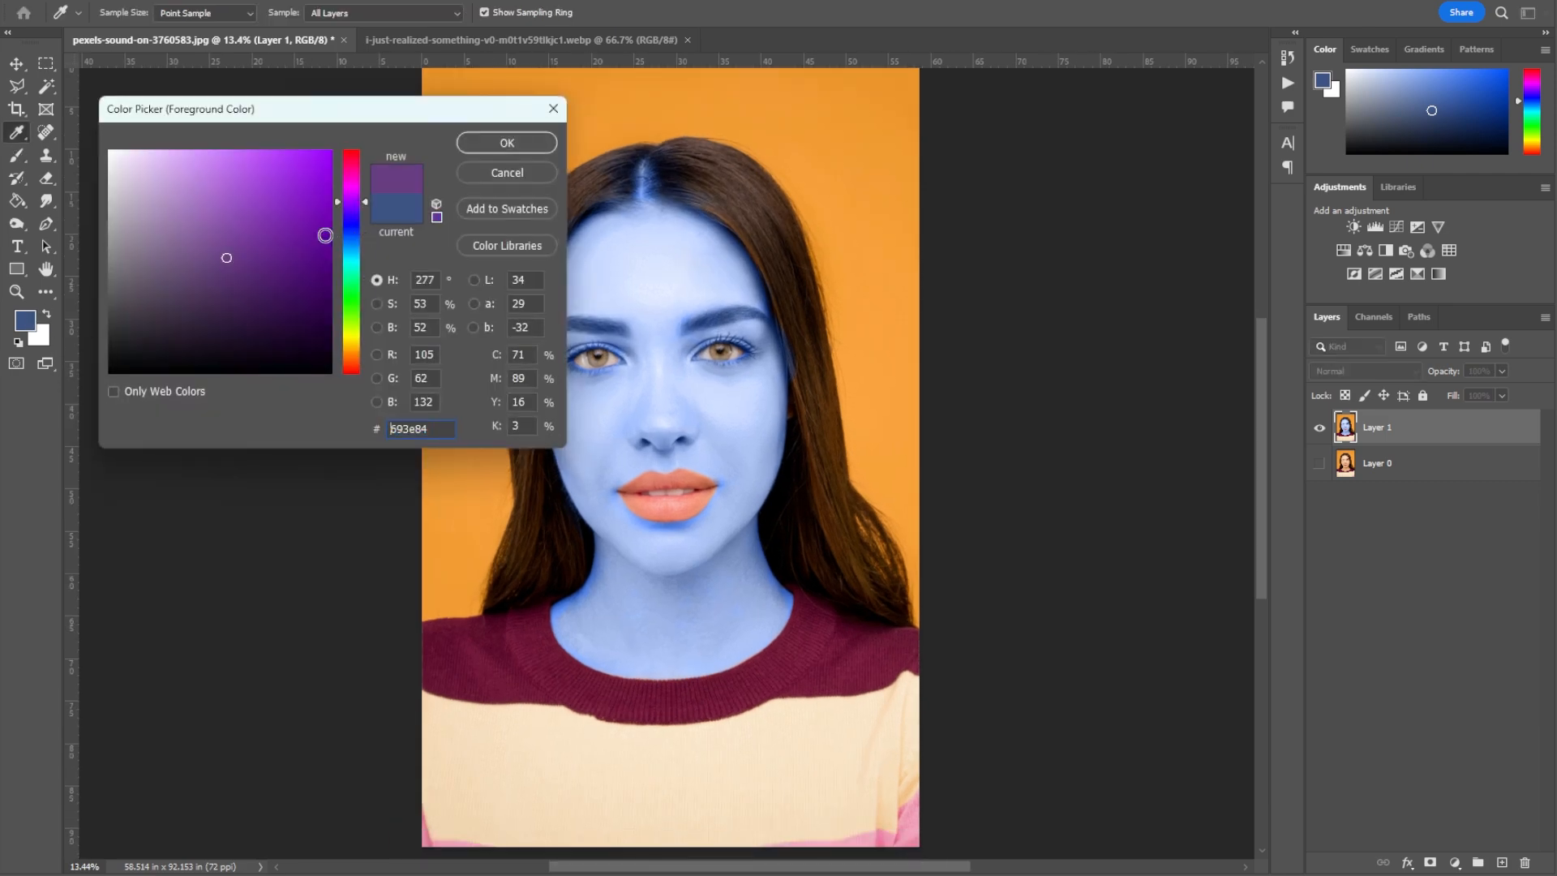
left_click(489, 143)
key("b")
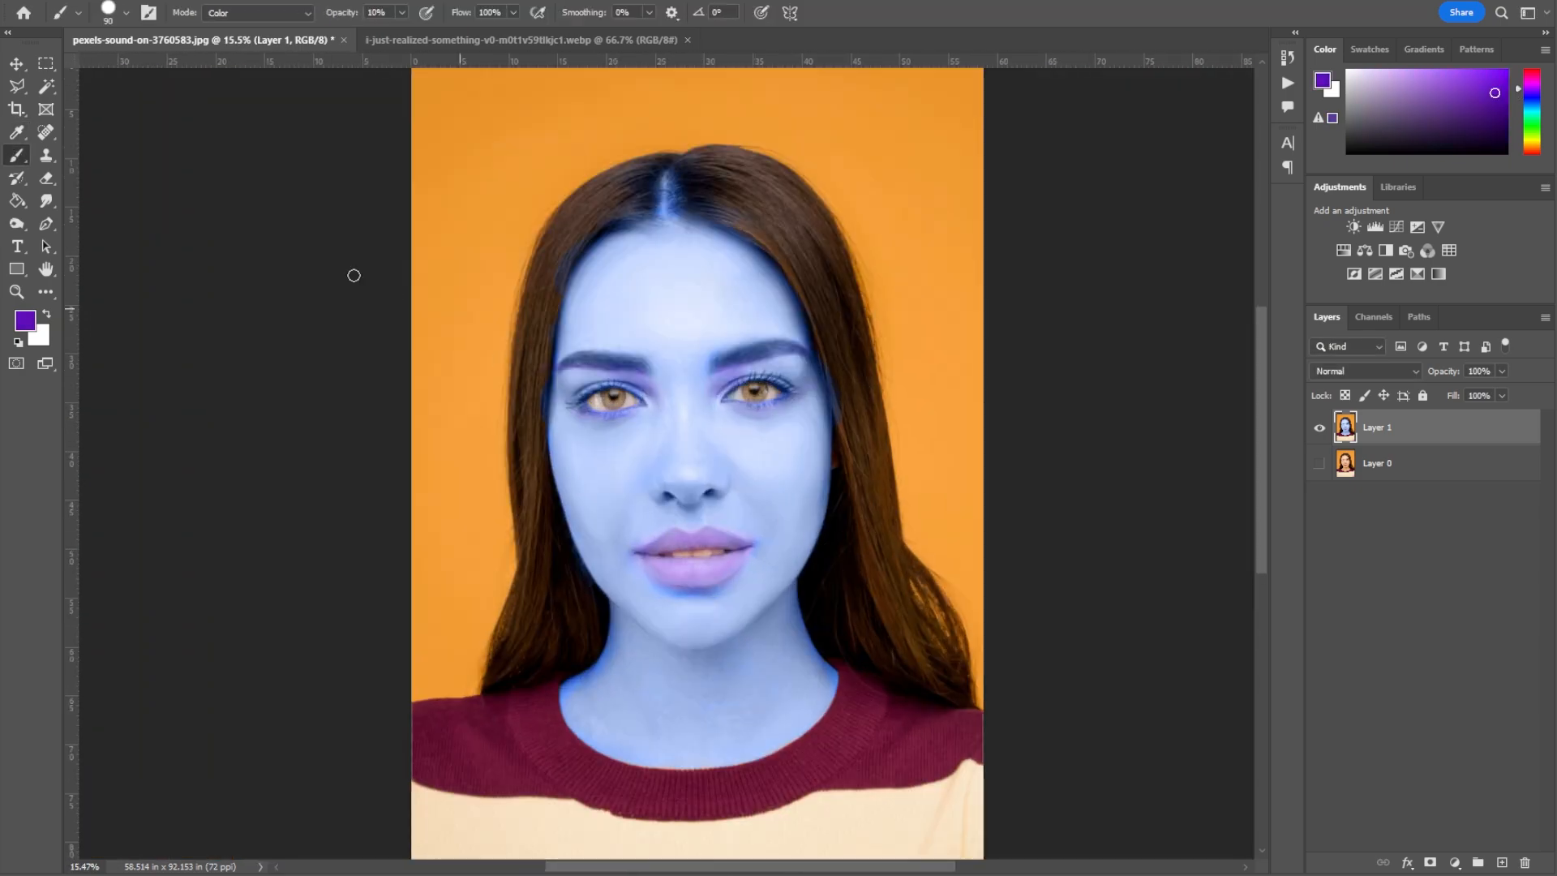
Try to cover the inner end of the left eyebrow with cloned forehead skin using the Clone Stamp
right_click(47, 159)
left_click(99, 155)
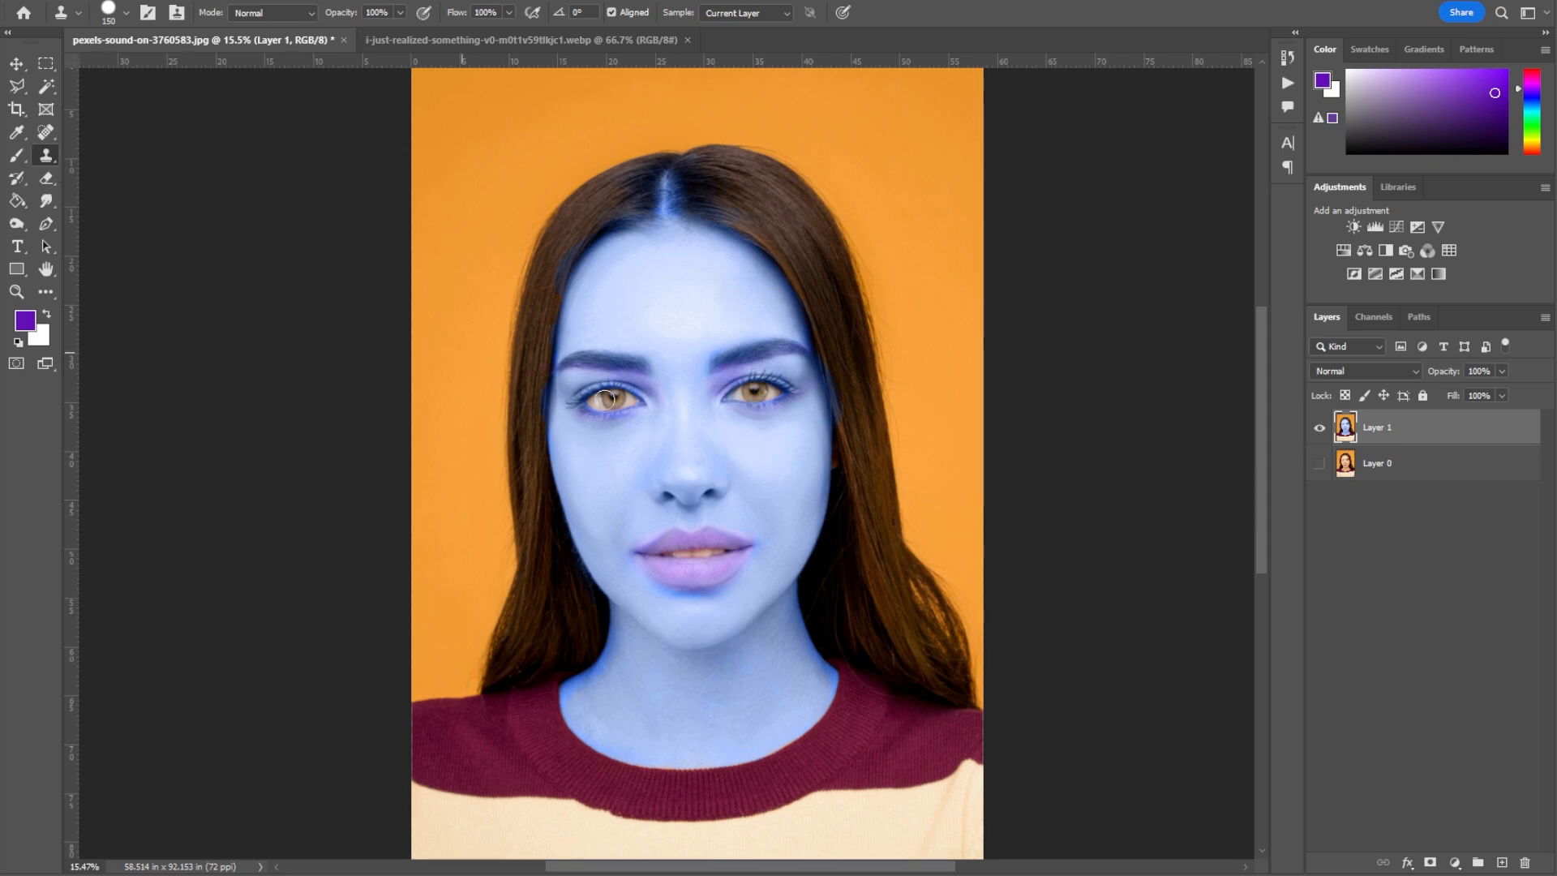
scroll(651, 366, "up", 2)
scroll(650, 365, "up", 8)
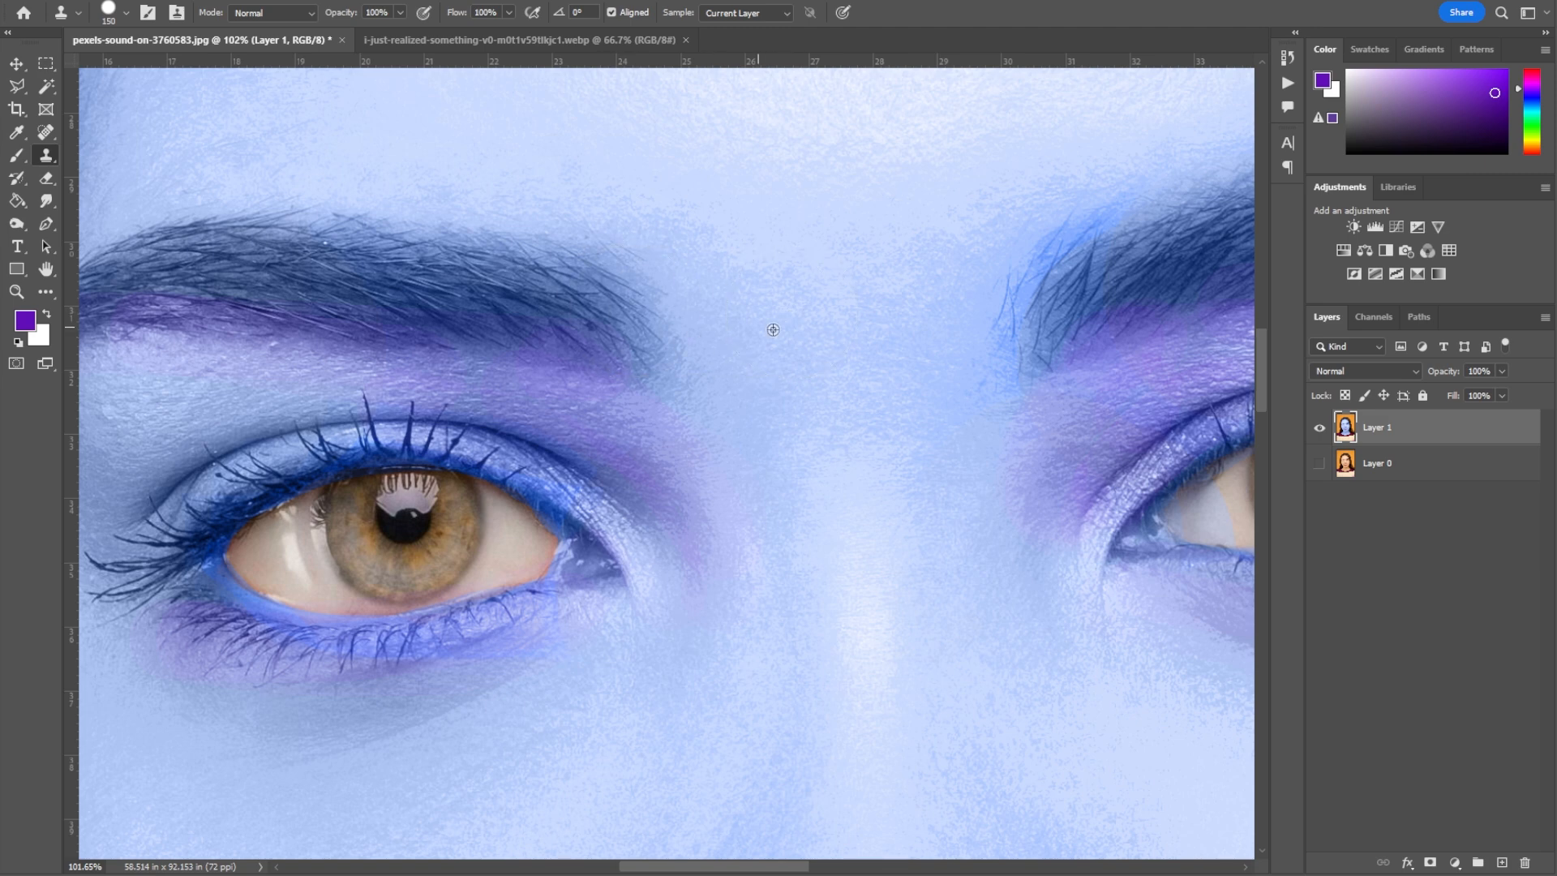
left_click_drag(653, 303, 681, 343)
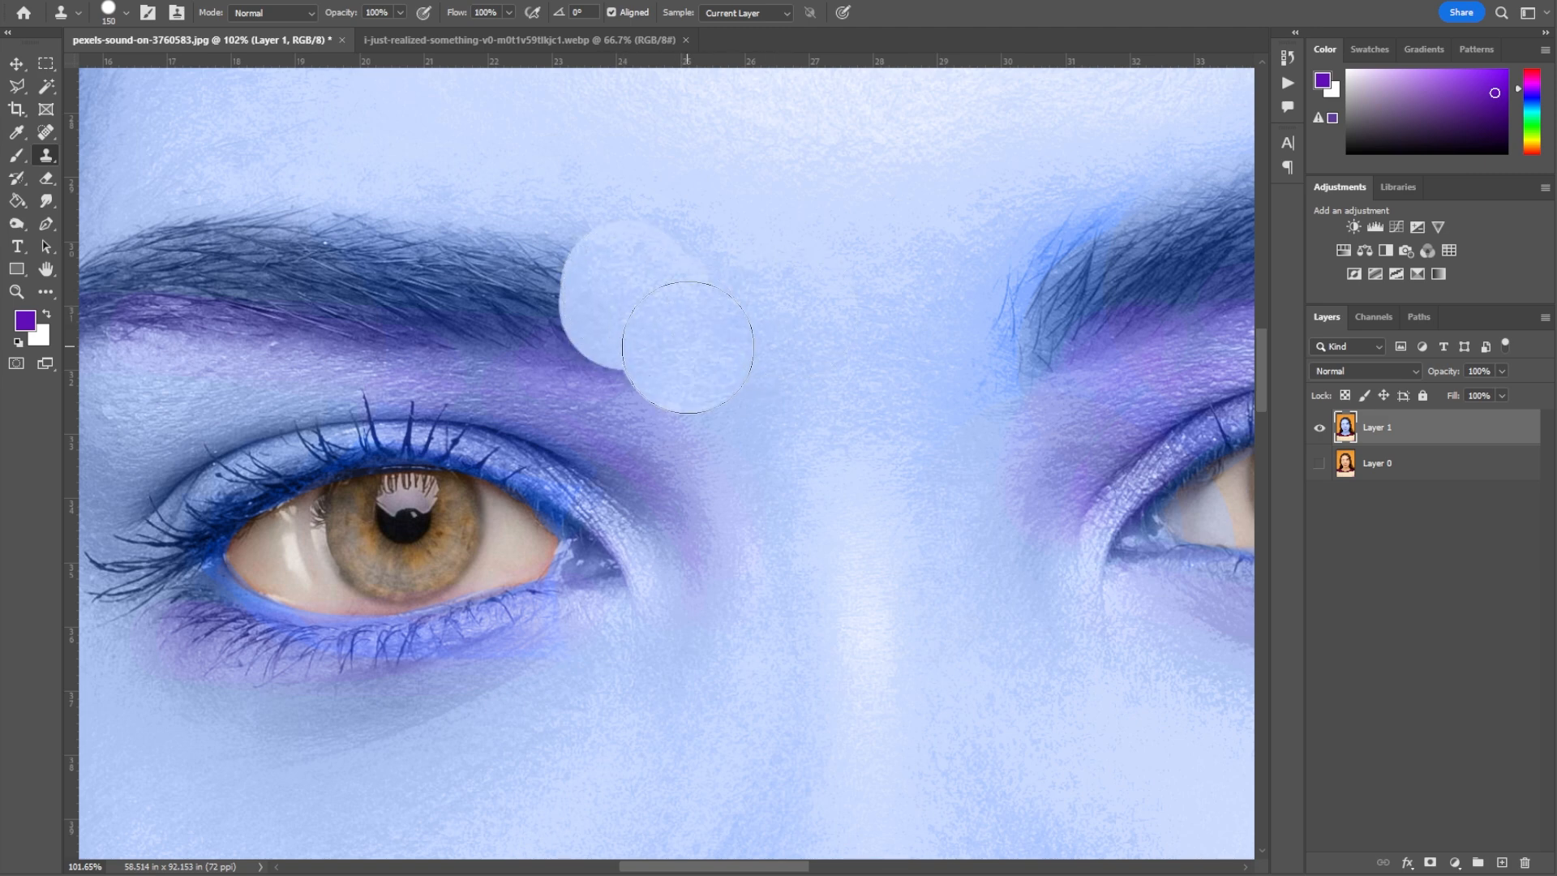
key("ctrl+z")
key("ctrl+z")
key("ctrl+z")
key("ctrl+z")
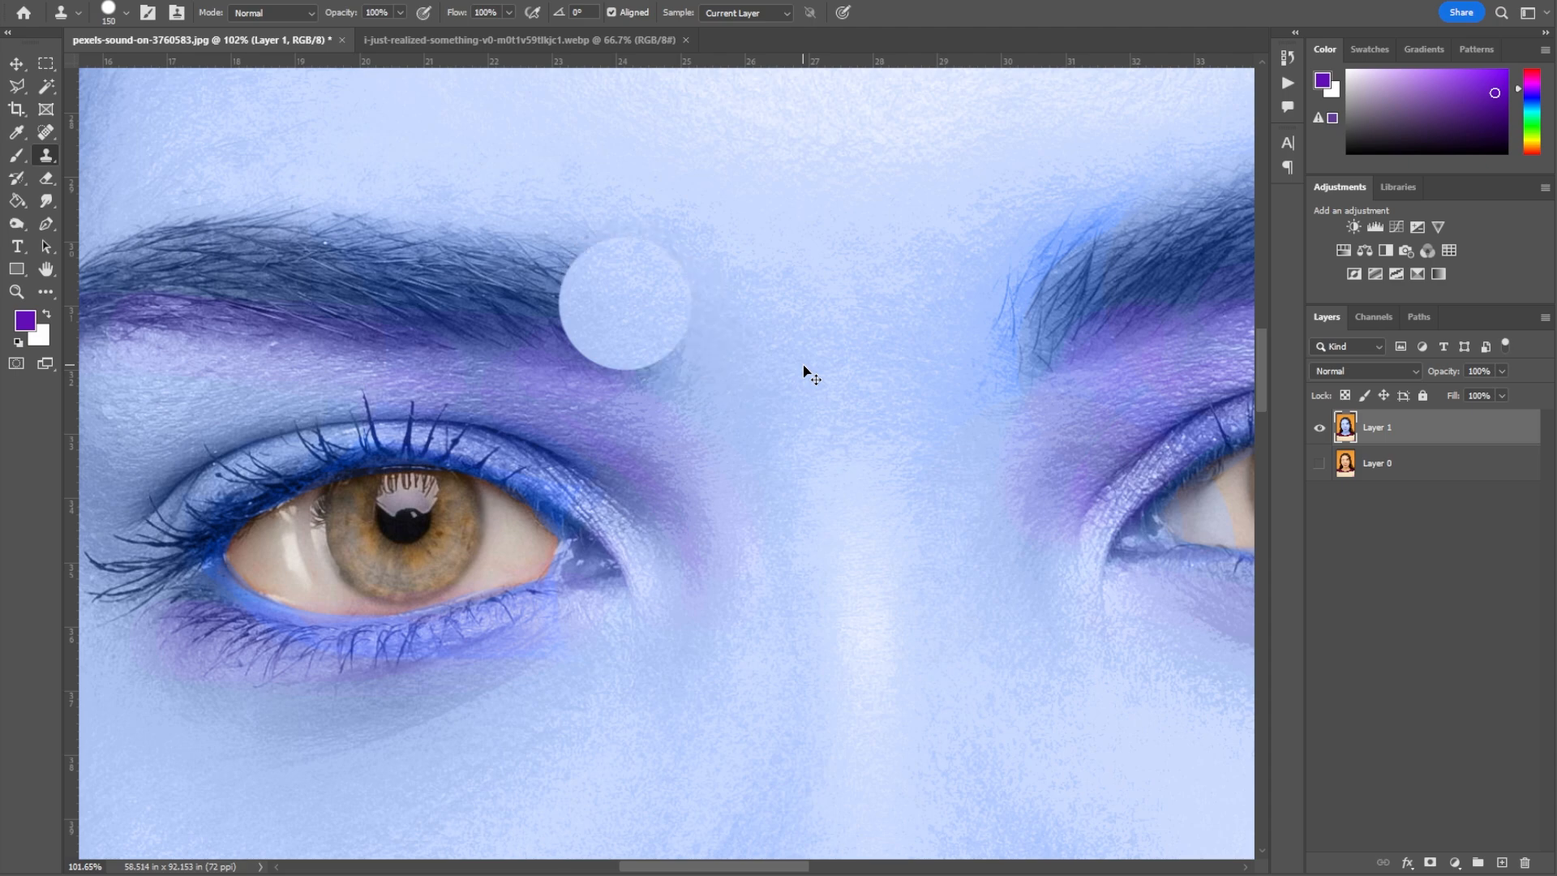
scroll(803, 365, "down", 6)
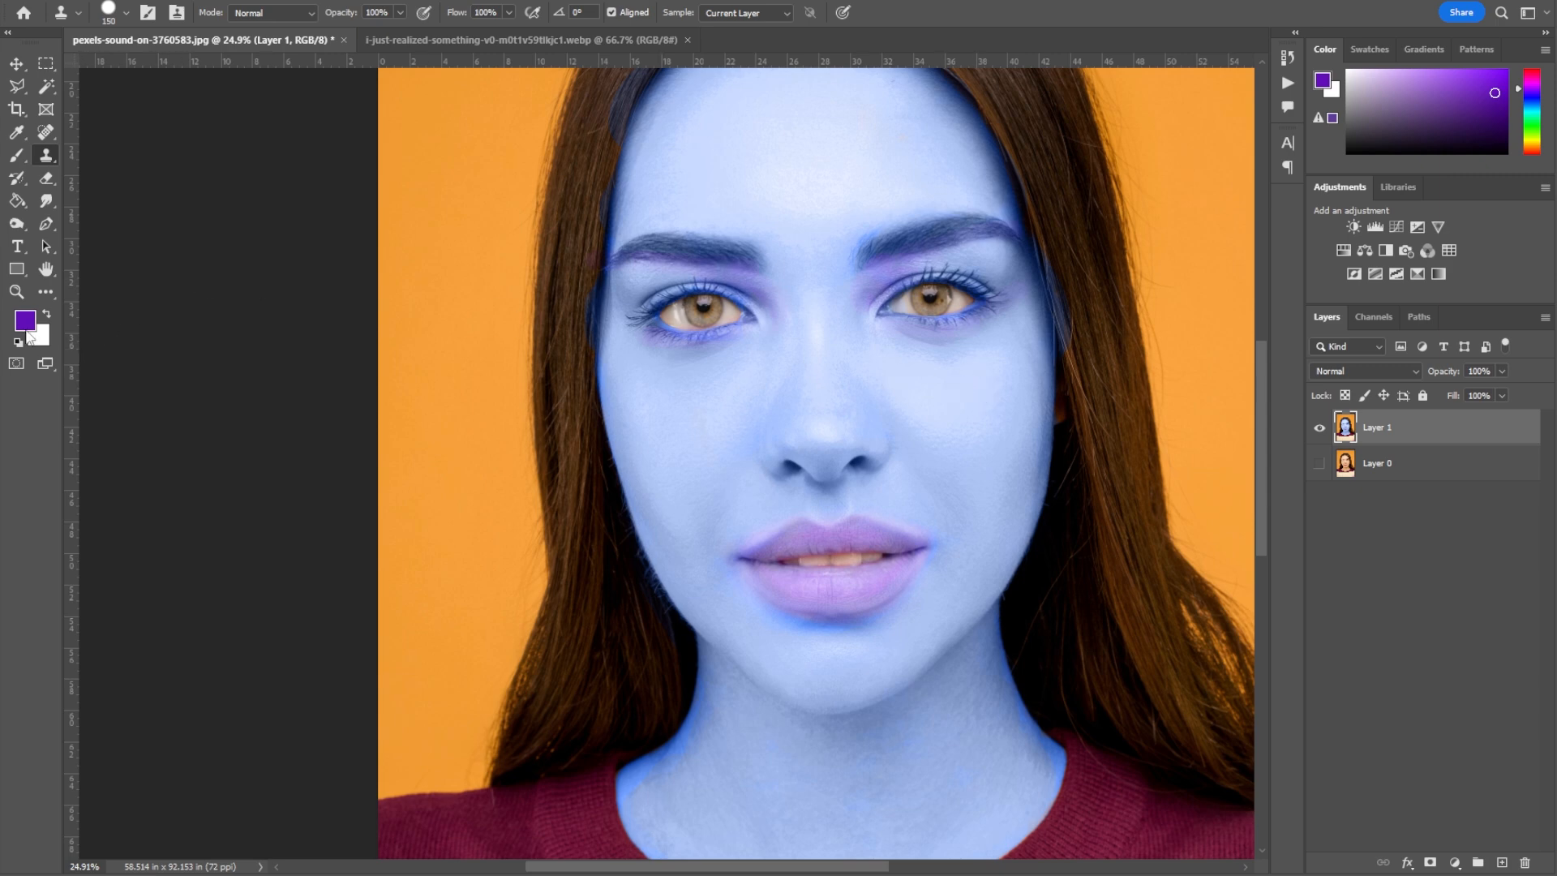
Set the foreground colour to black and darken the hair with a soft brush in Normal mode at 10% opacity
left_click(25, 321)
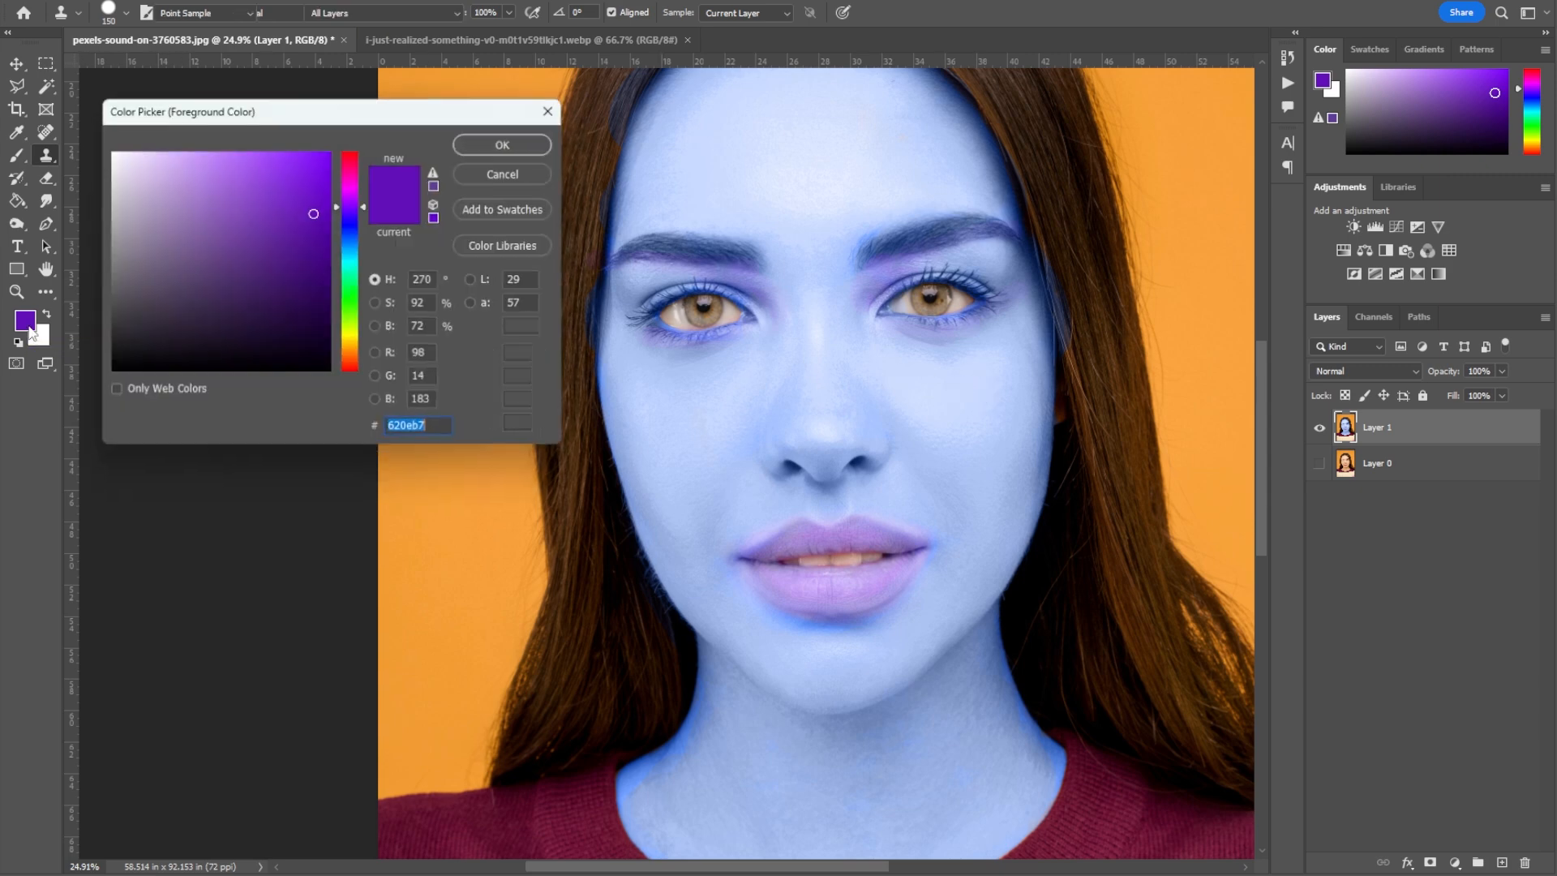
left_click_drag(294, 333, 331, 373)
left_click(508, 141)
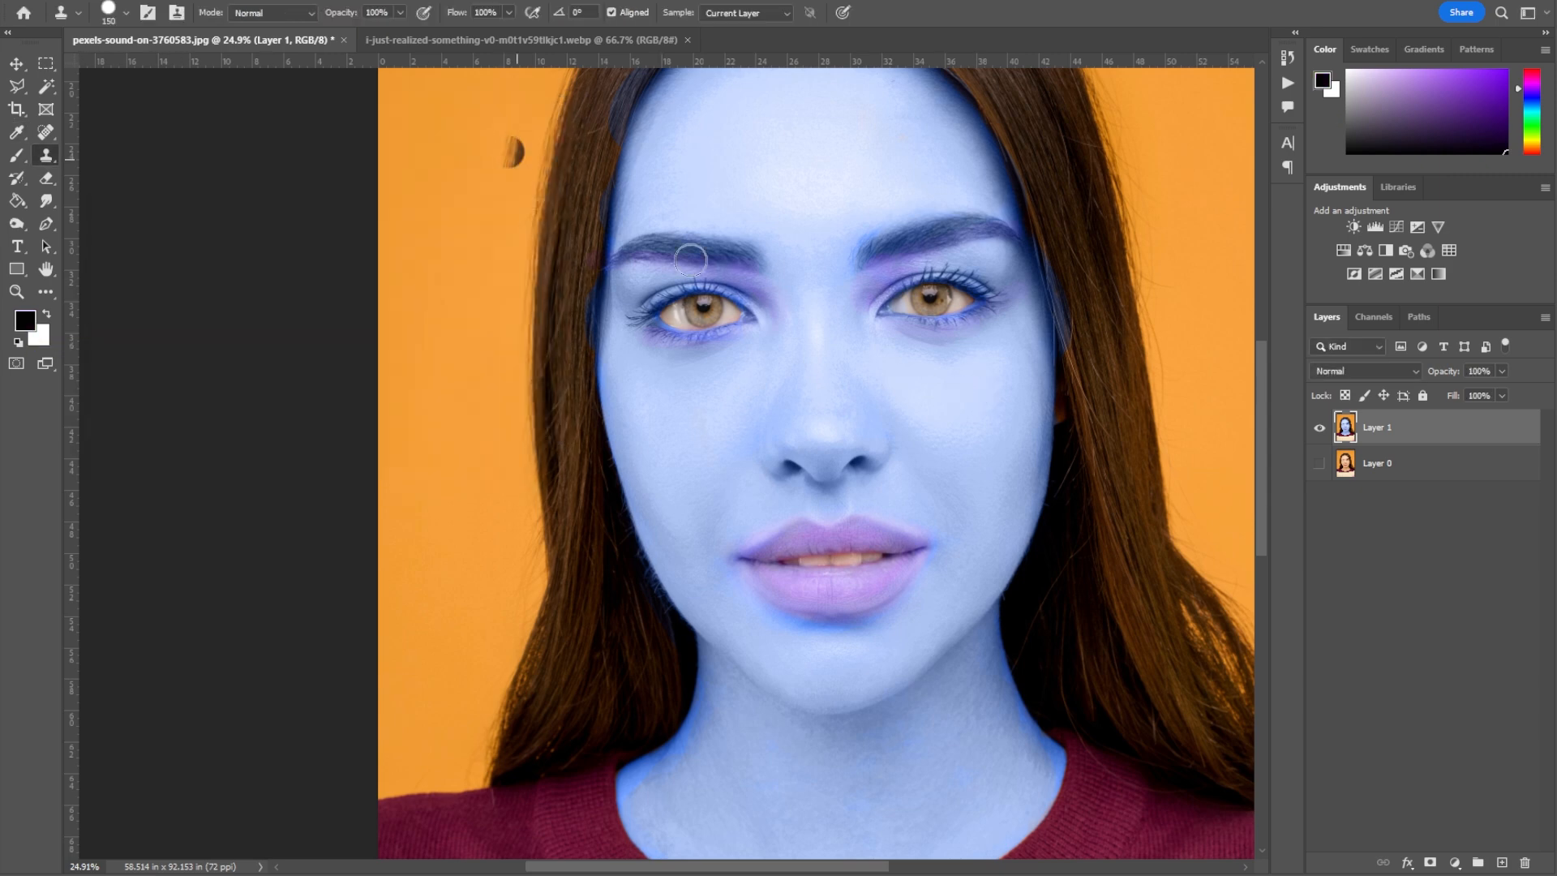
scroll(1088, 411, "up", 2)
key("b")
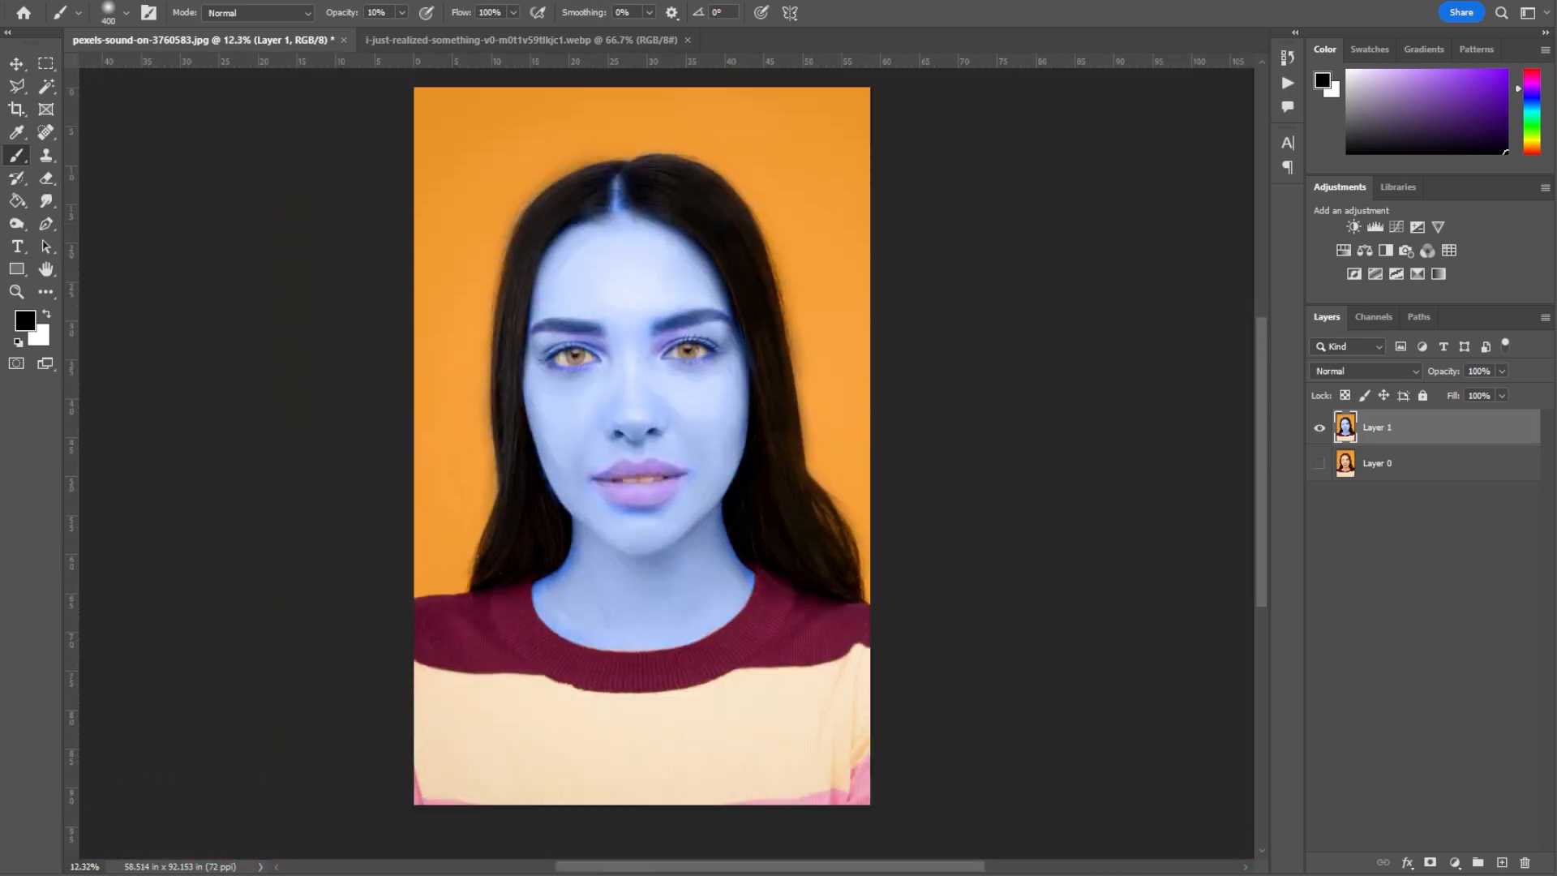
Outline the Avatar character's left ear with the Polygonal Lasso and copy it into the portrait as a scaled layer named Left Ear
left_click(449, 36)
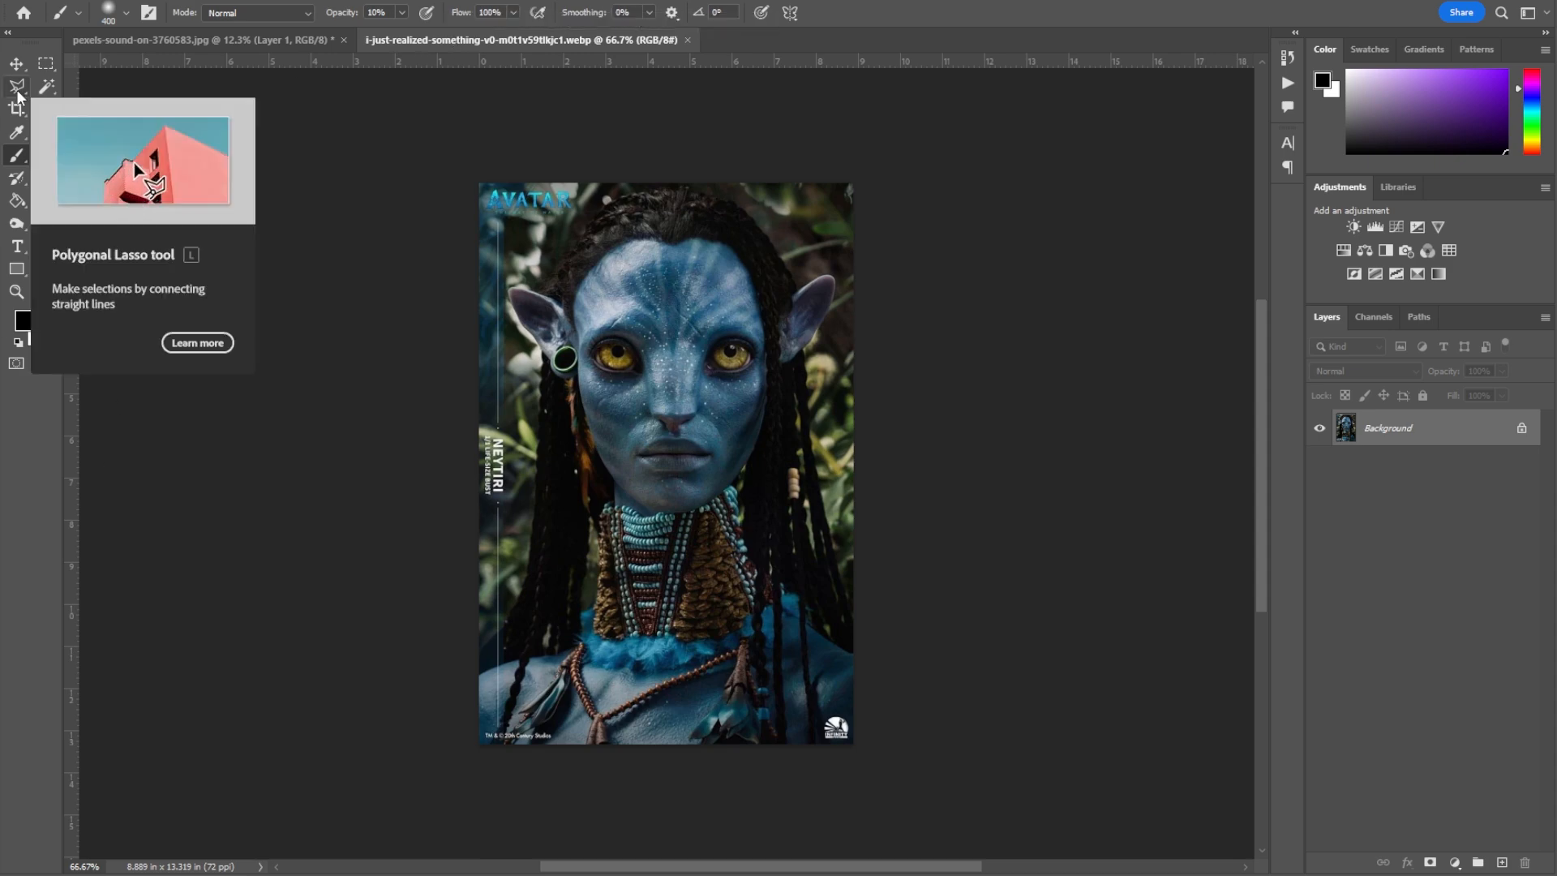
scroll(556, 347, "up", 5)
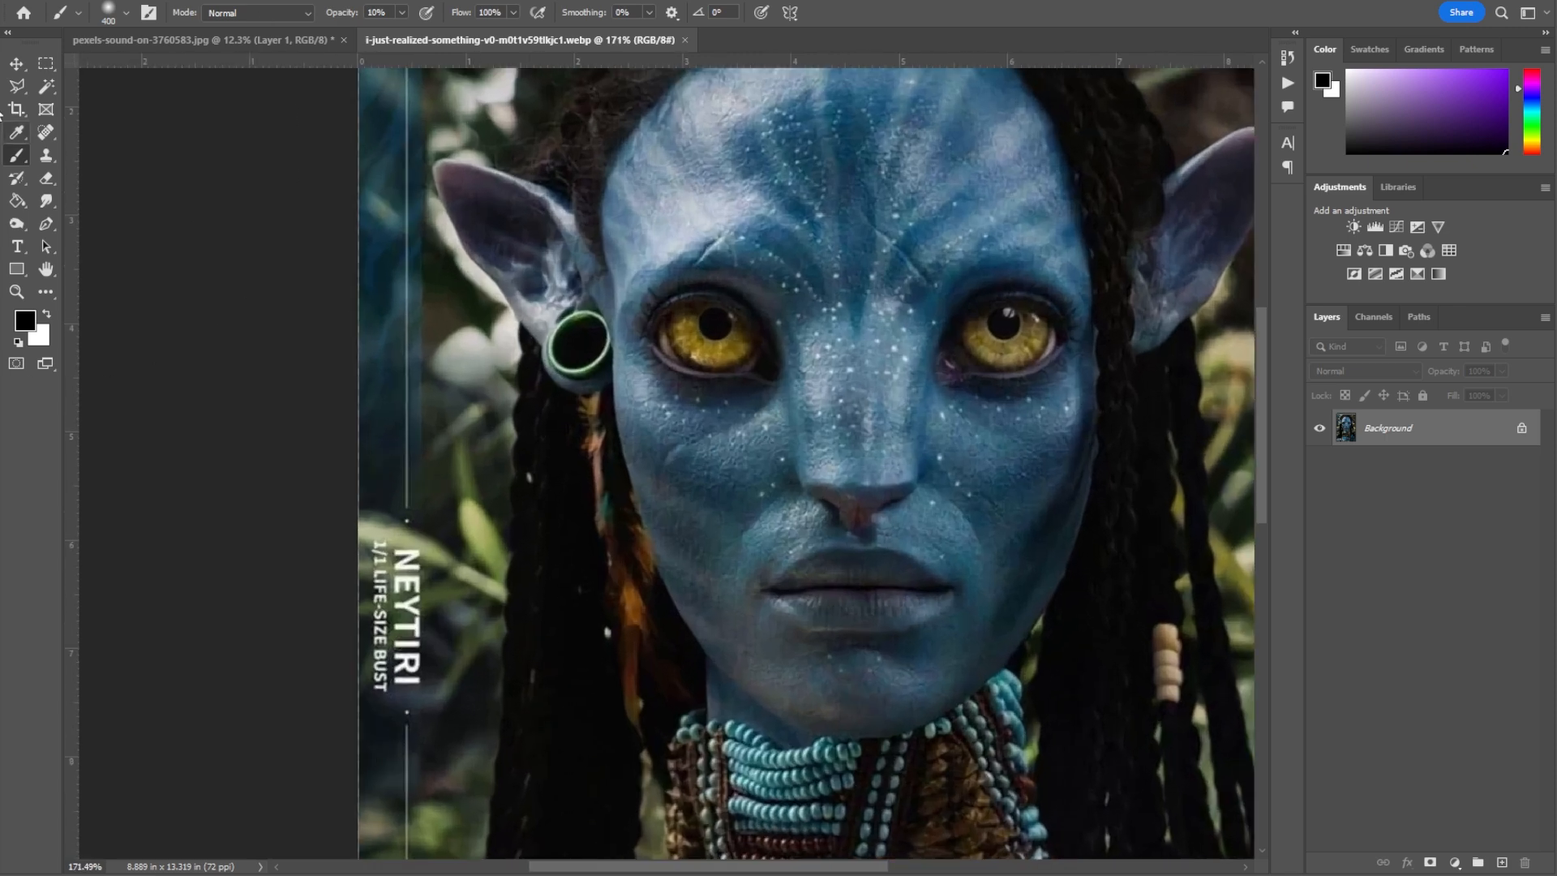
left_click(18, 86)
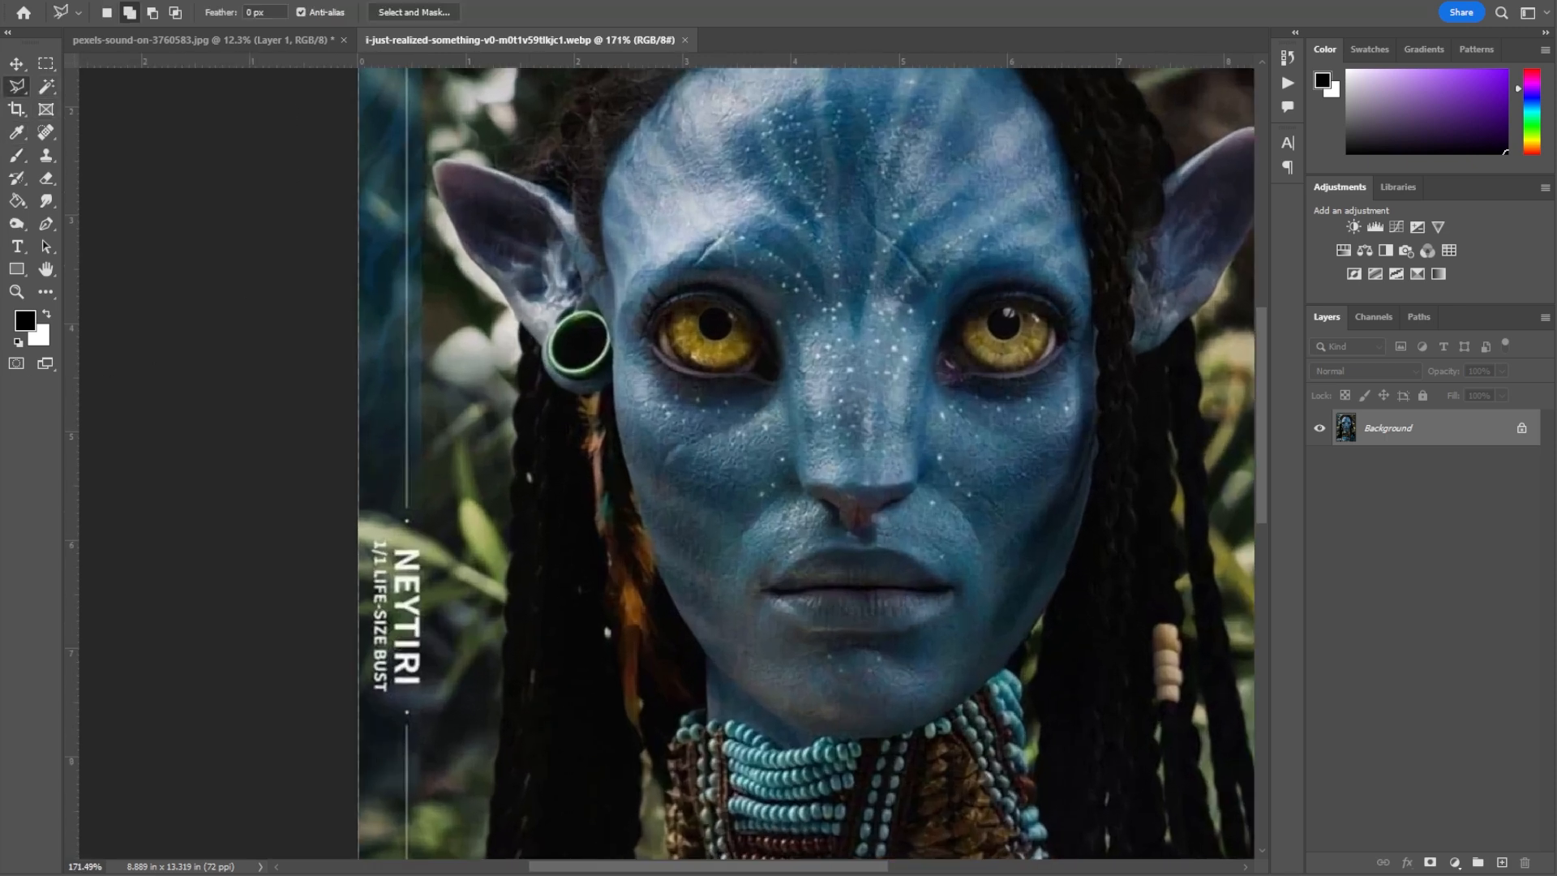
scroll(519, 361, "up", 11)
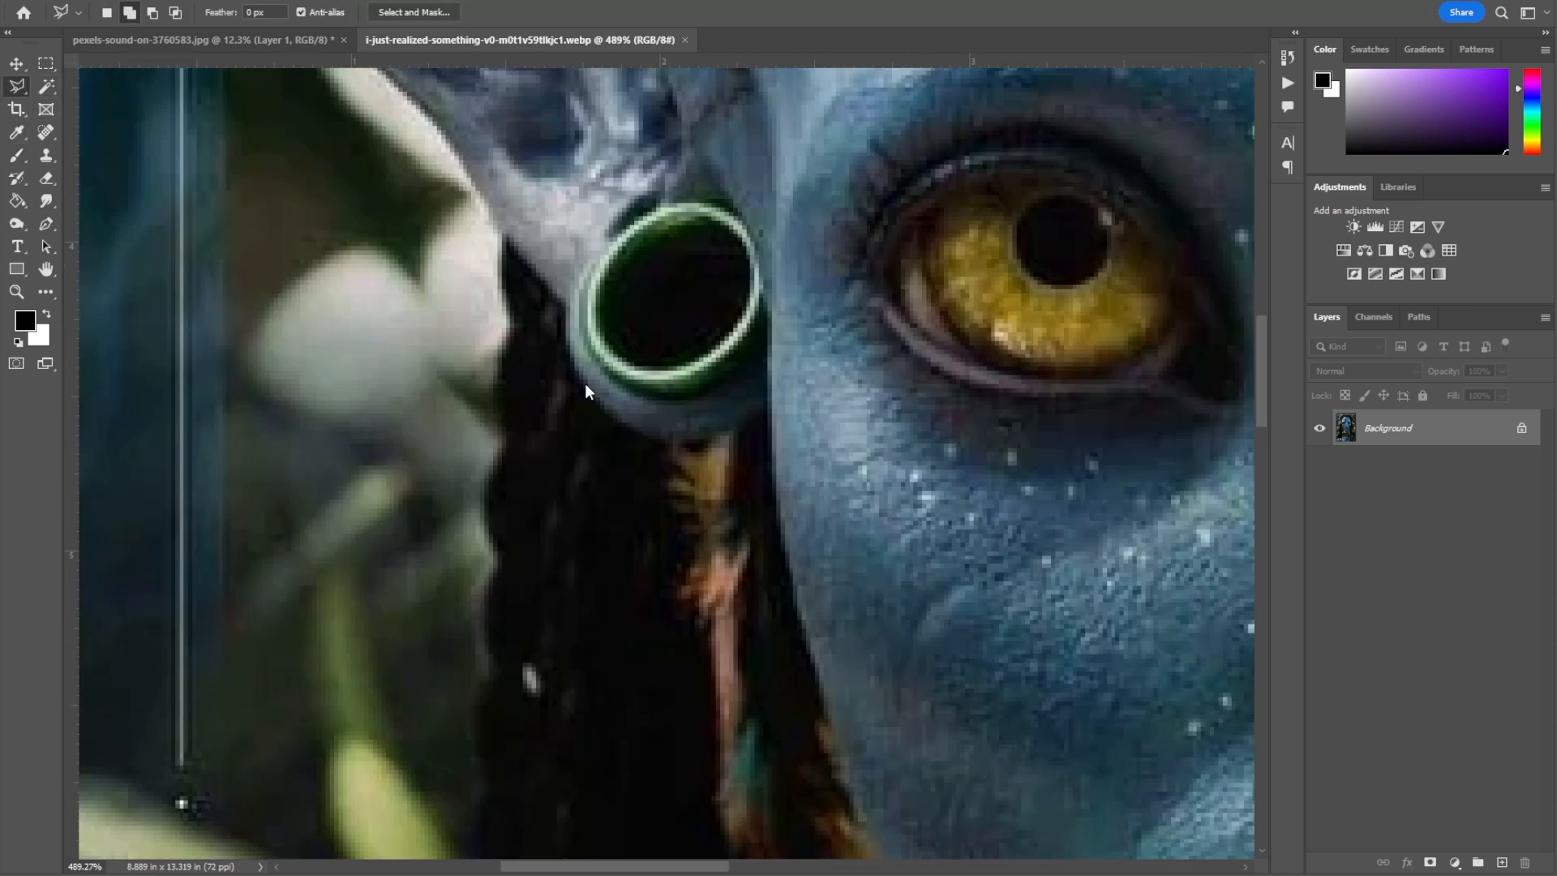
scroll(586, 386, "down", 1)
left_click(781, 438)
scroll(388, 314, "up", 3)
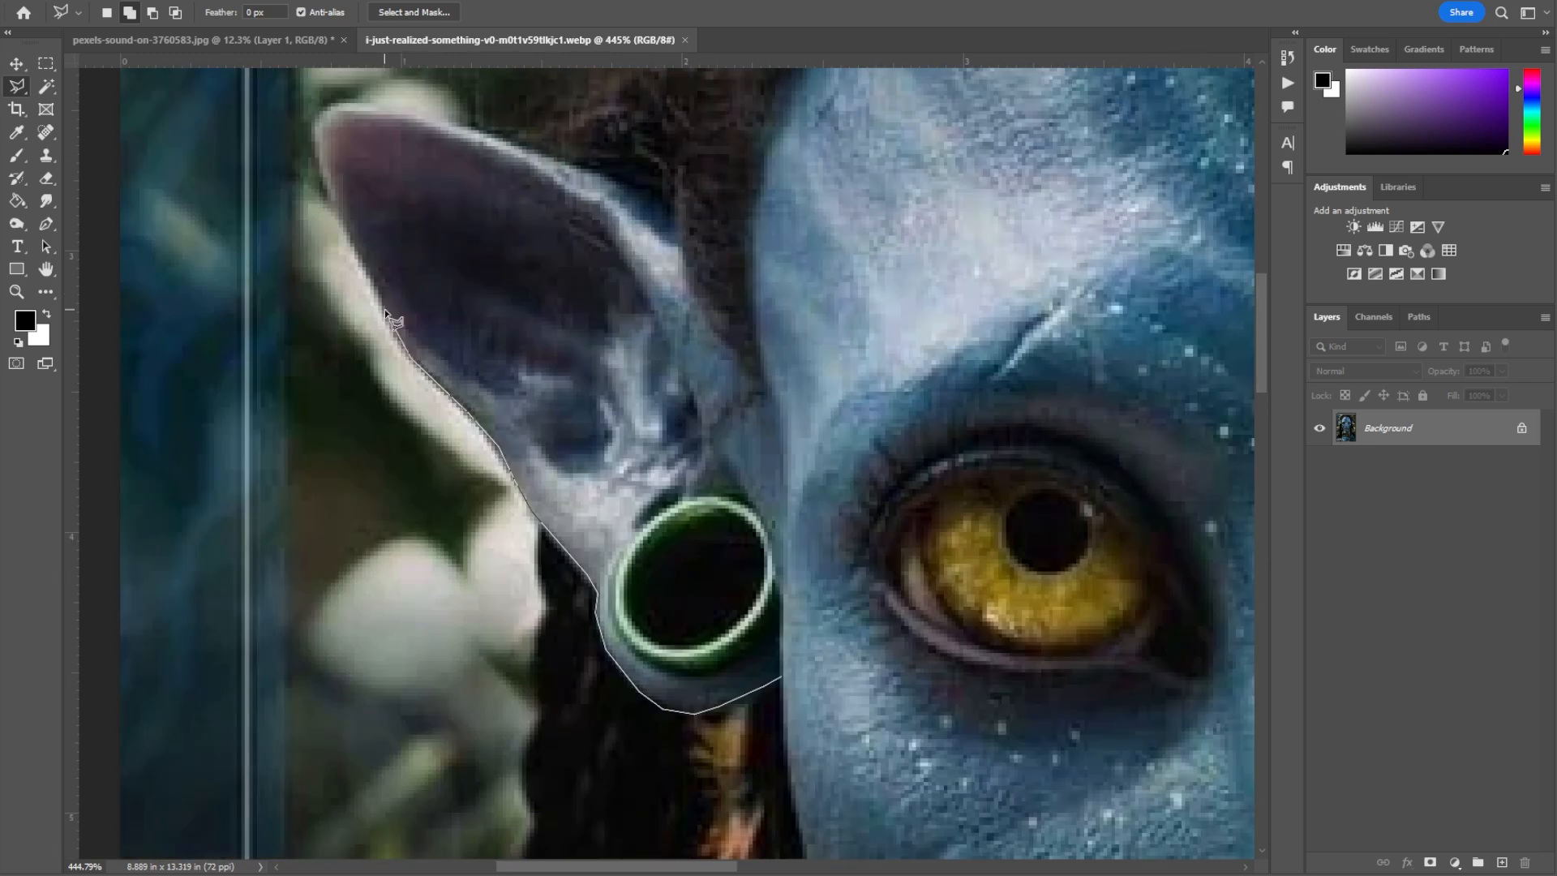
double_click(790, 528)
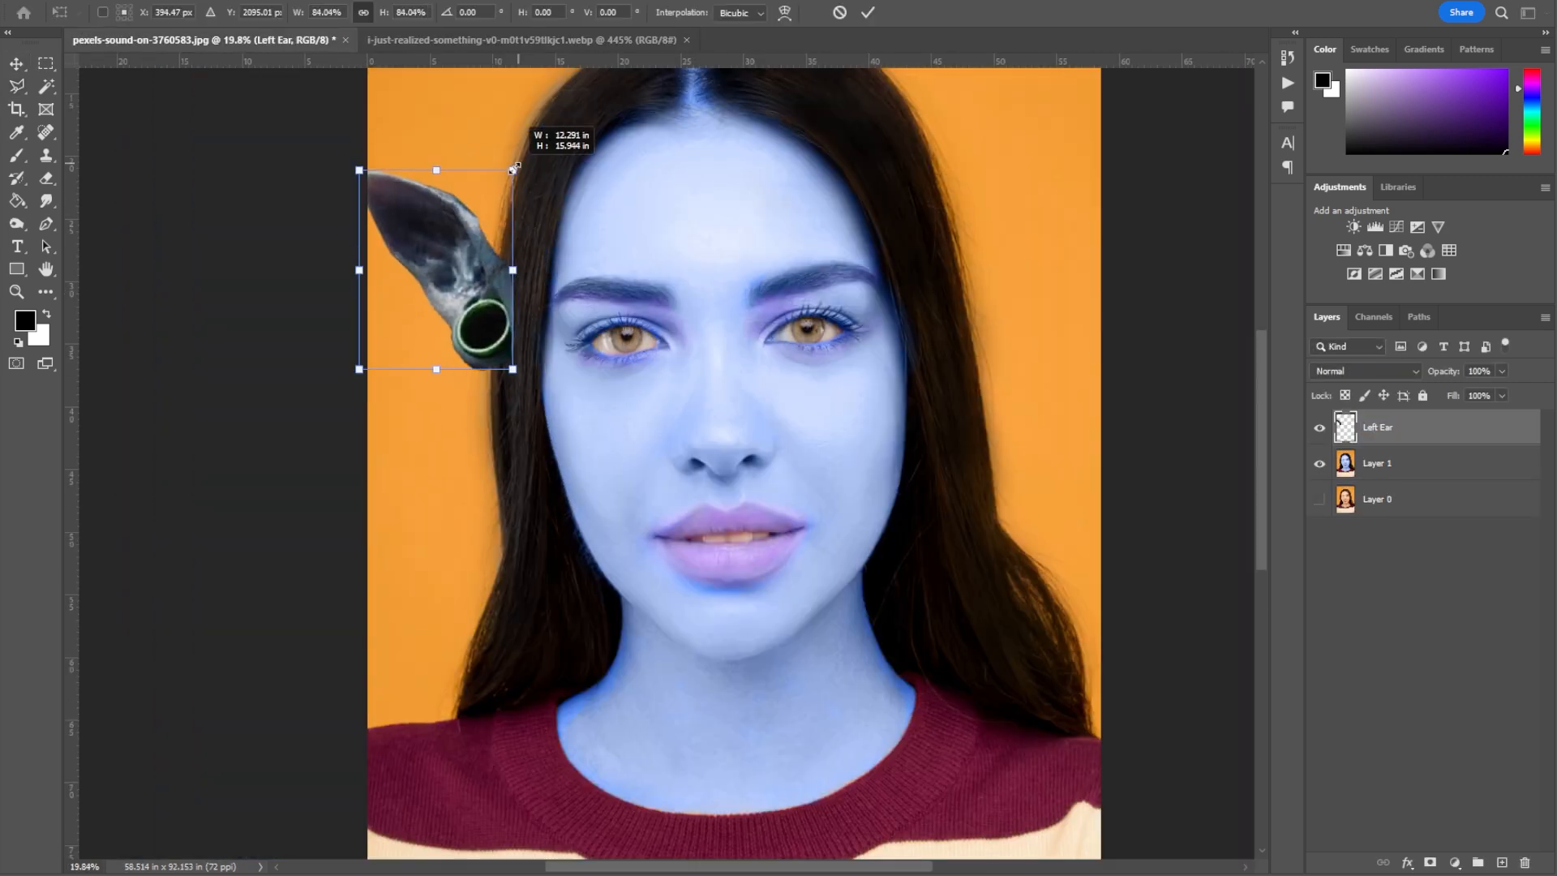
Outline the Avatar character's right ear and copy it into the portrait beside the face as a layer named Right Ear
left_click(519, 39)
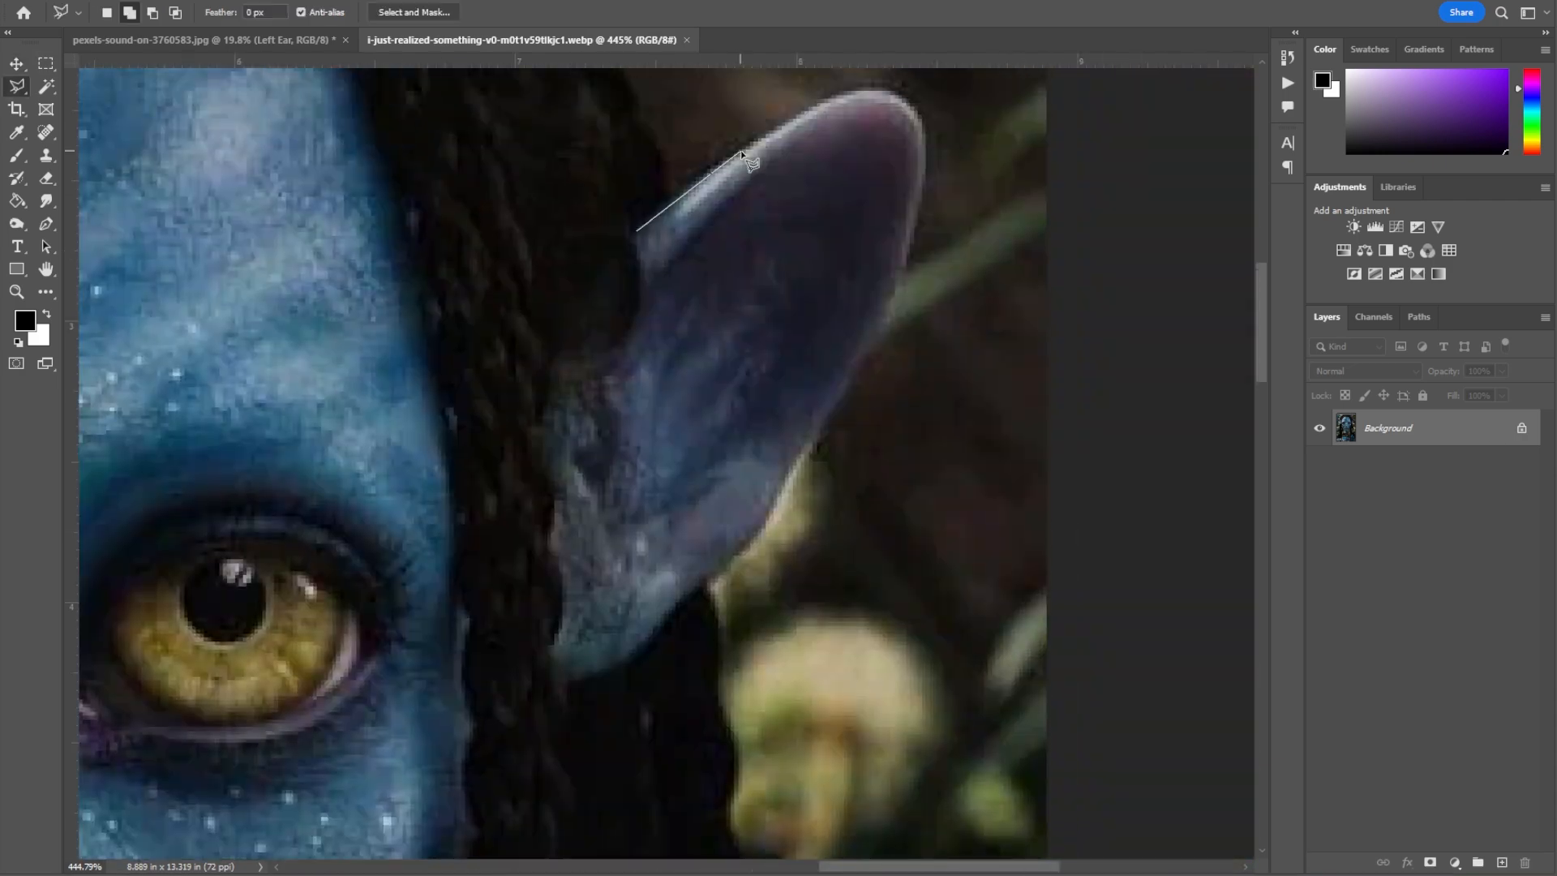
left_click_drag(637, 243, 933, 150)
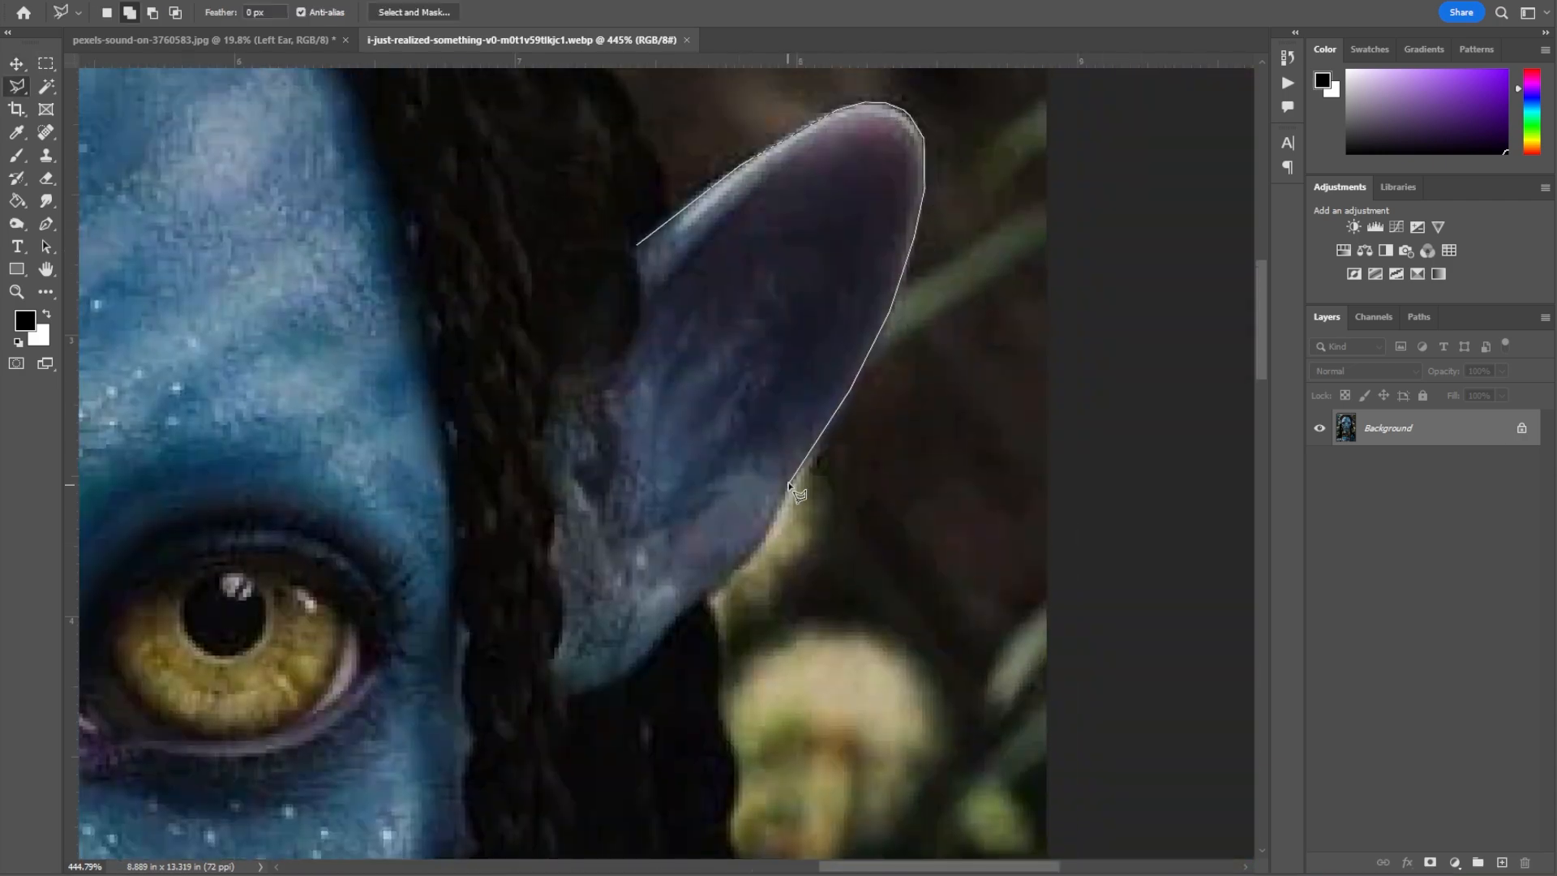
left_click_drag(565, 476, 636, 243)
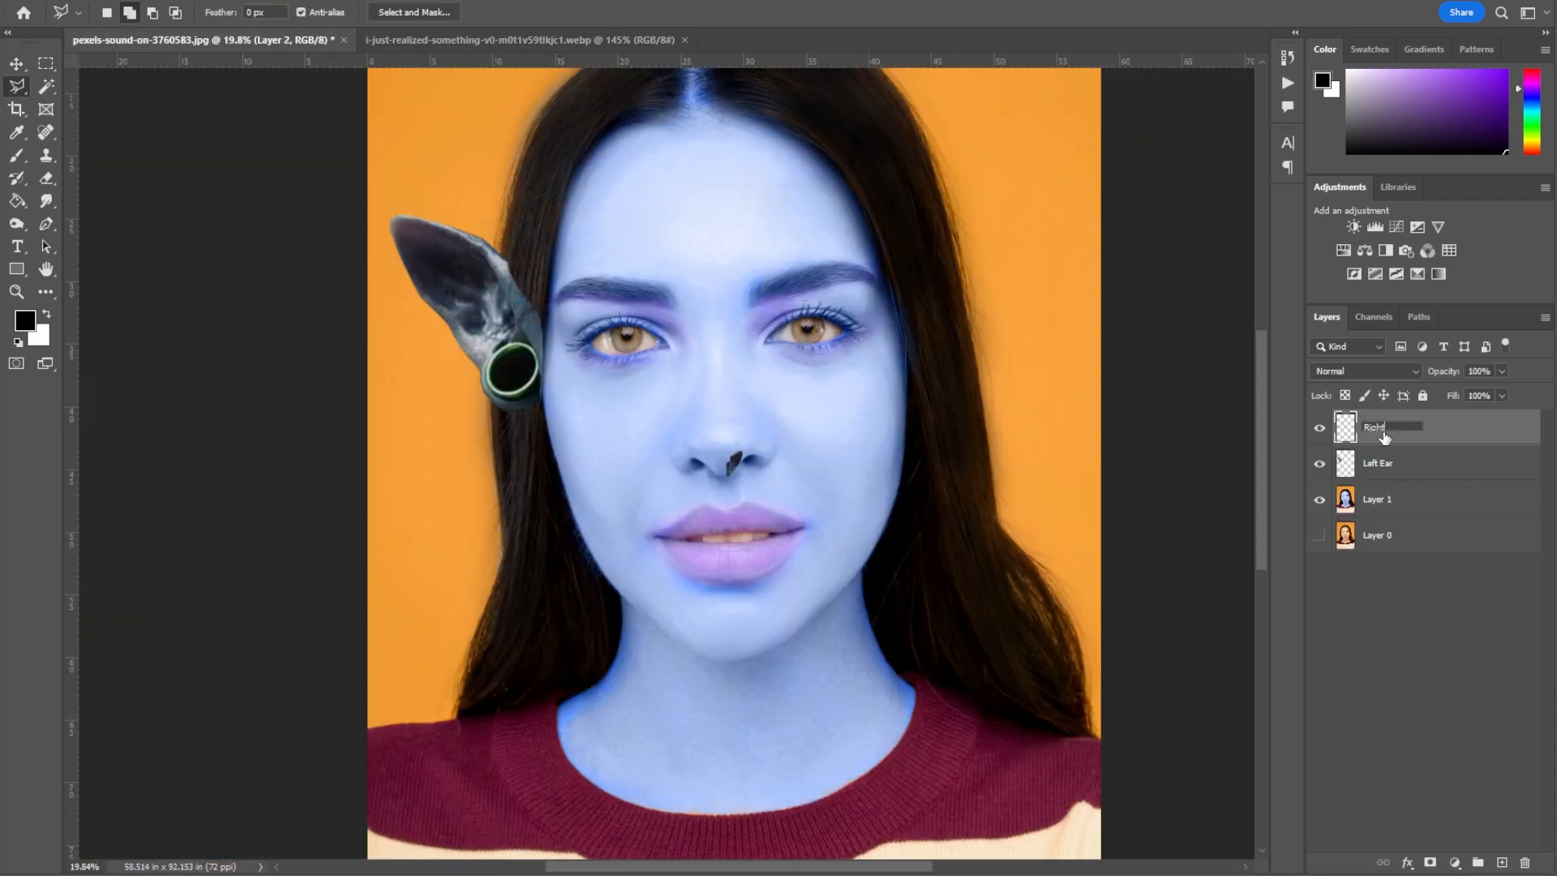
mouse_move(452, 294)
left_mouse_down()
mouse_move(782, 342)
mouse_move(980, 255)
left_mouse_up()
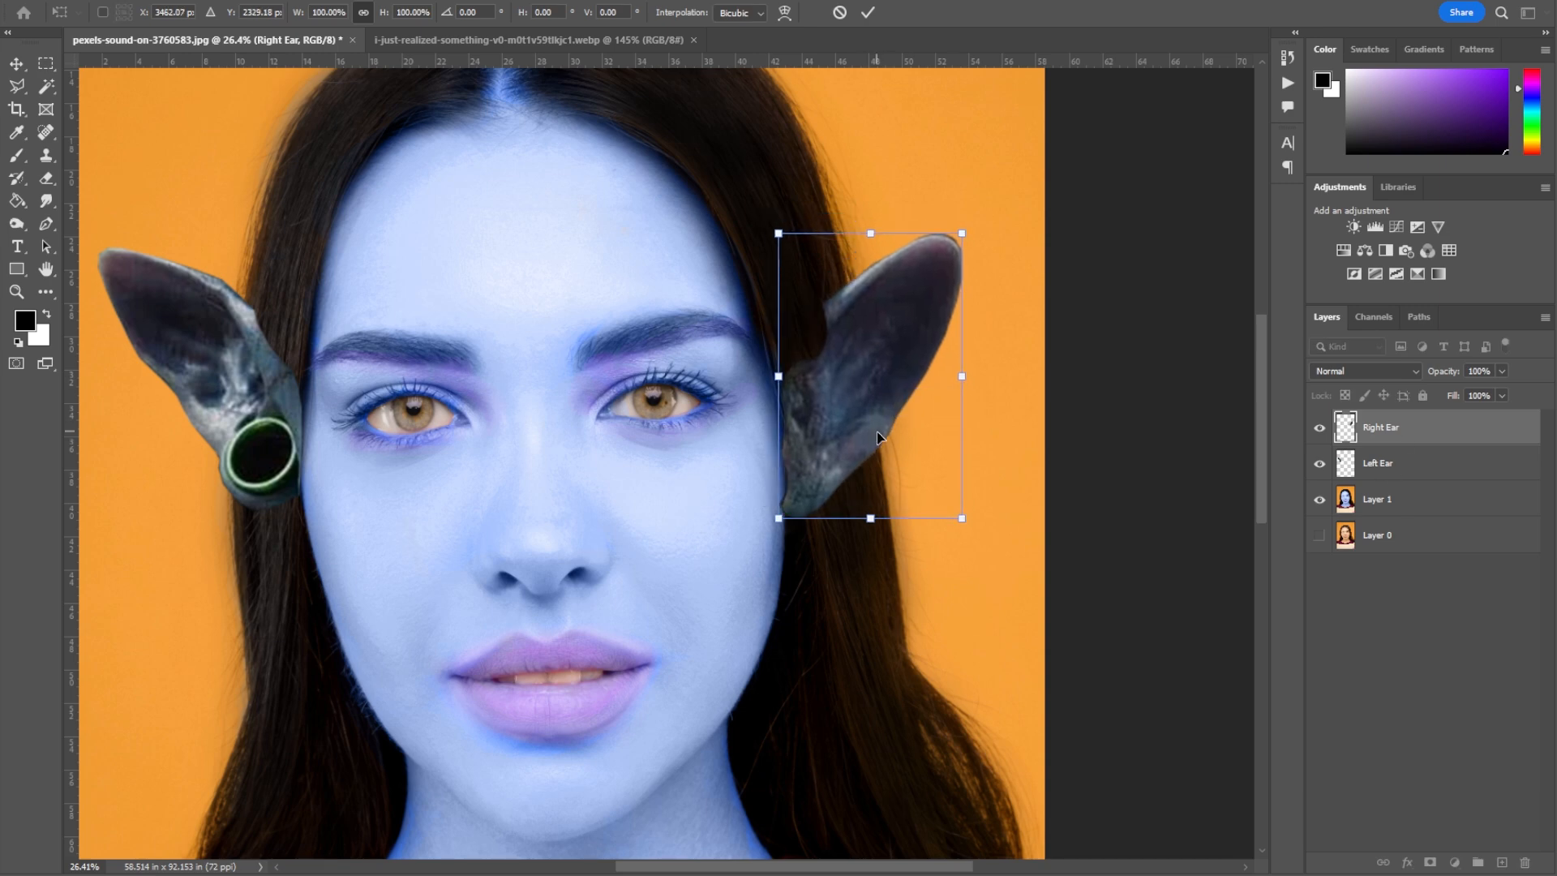
Erase the inner edges of the Left Ear and Right Ear layers so the ears sit behind the hair
left_click(1378, 463)
left_click(46, 178)
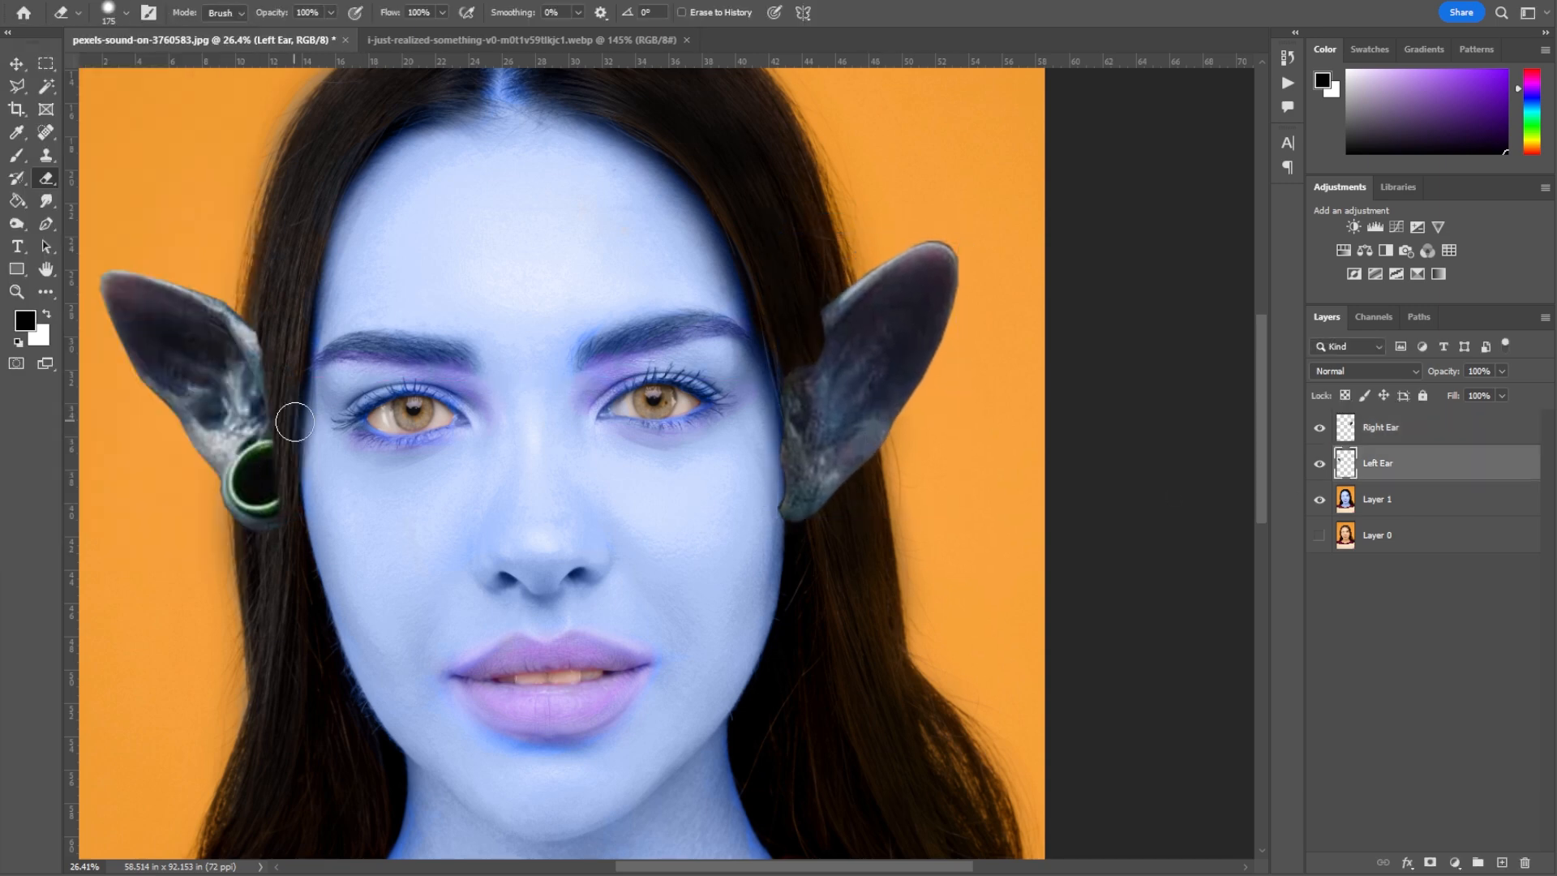
left_click_drag(292, 424, 299, 489)
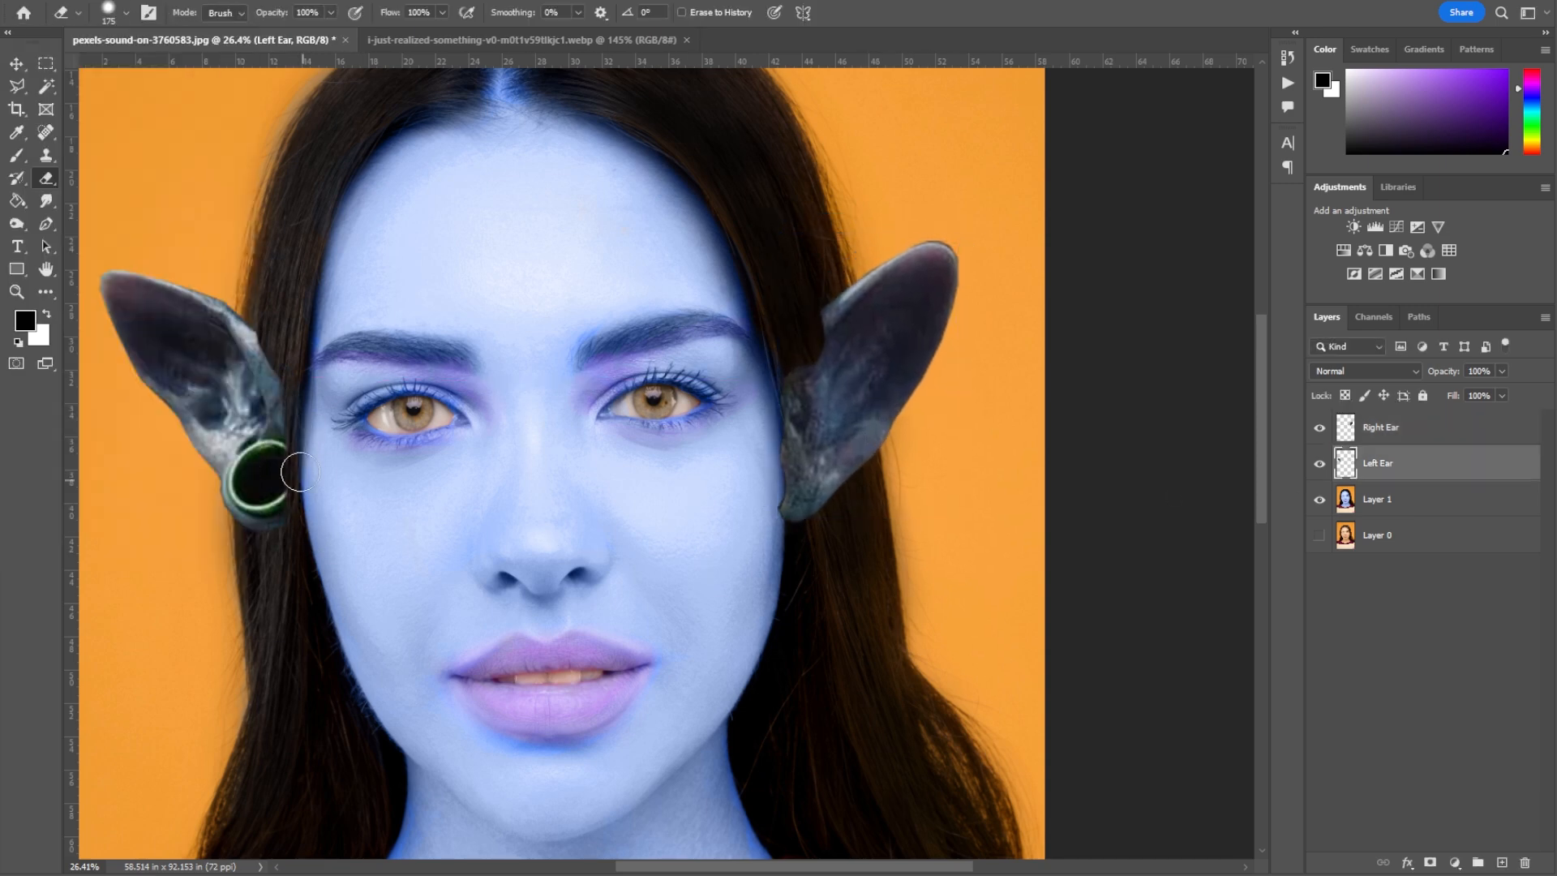
left_click_drag(802, 390, 807, 487)
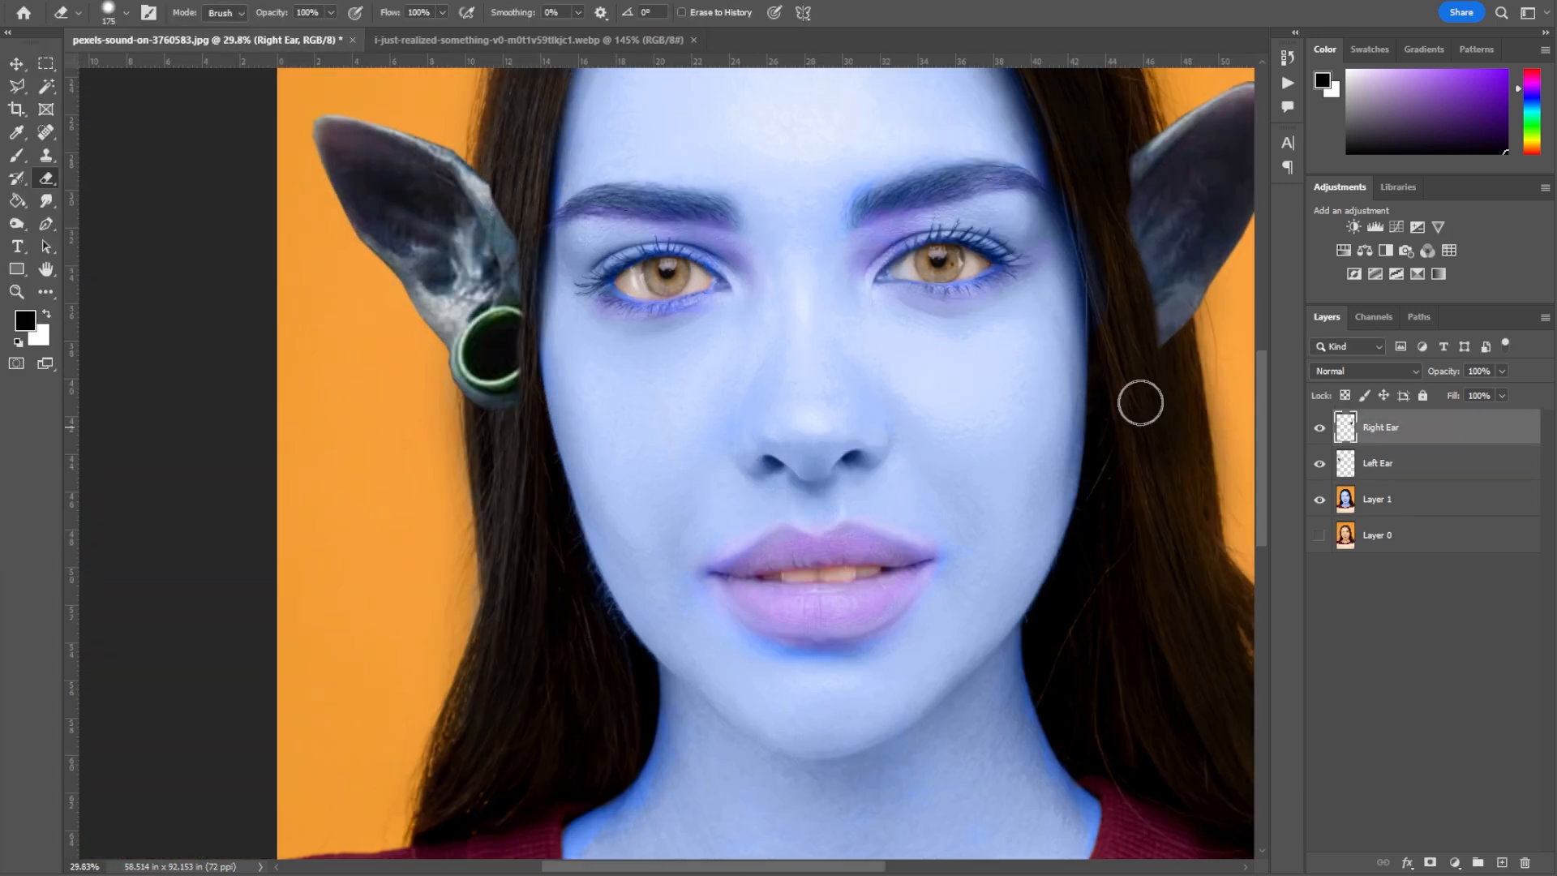
left_click(1379, 463)
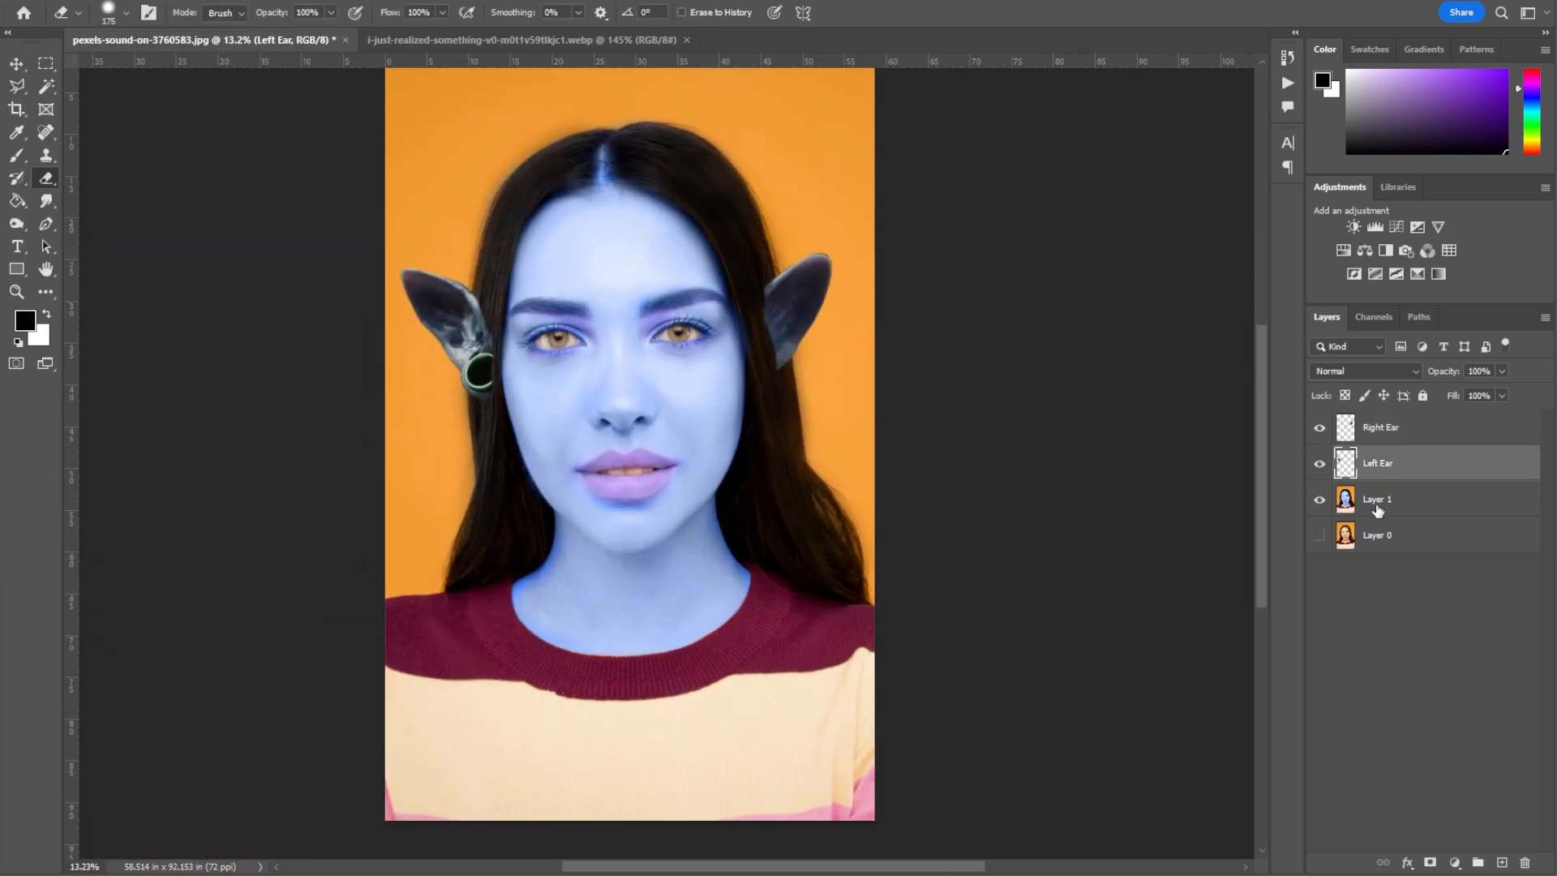
Duplicate Layer 1 as Layer 2 and outline the left eye with its eyebrow using the Polygonal Lasso
left_click(1378, 503)
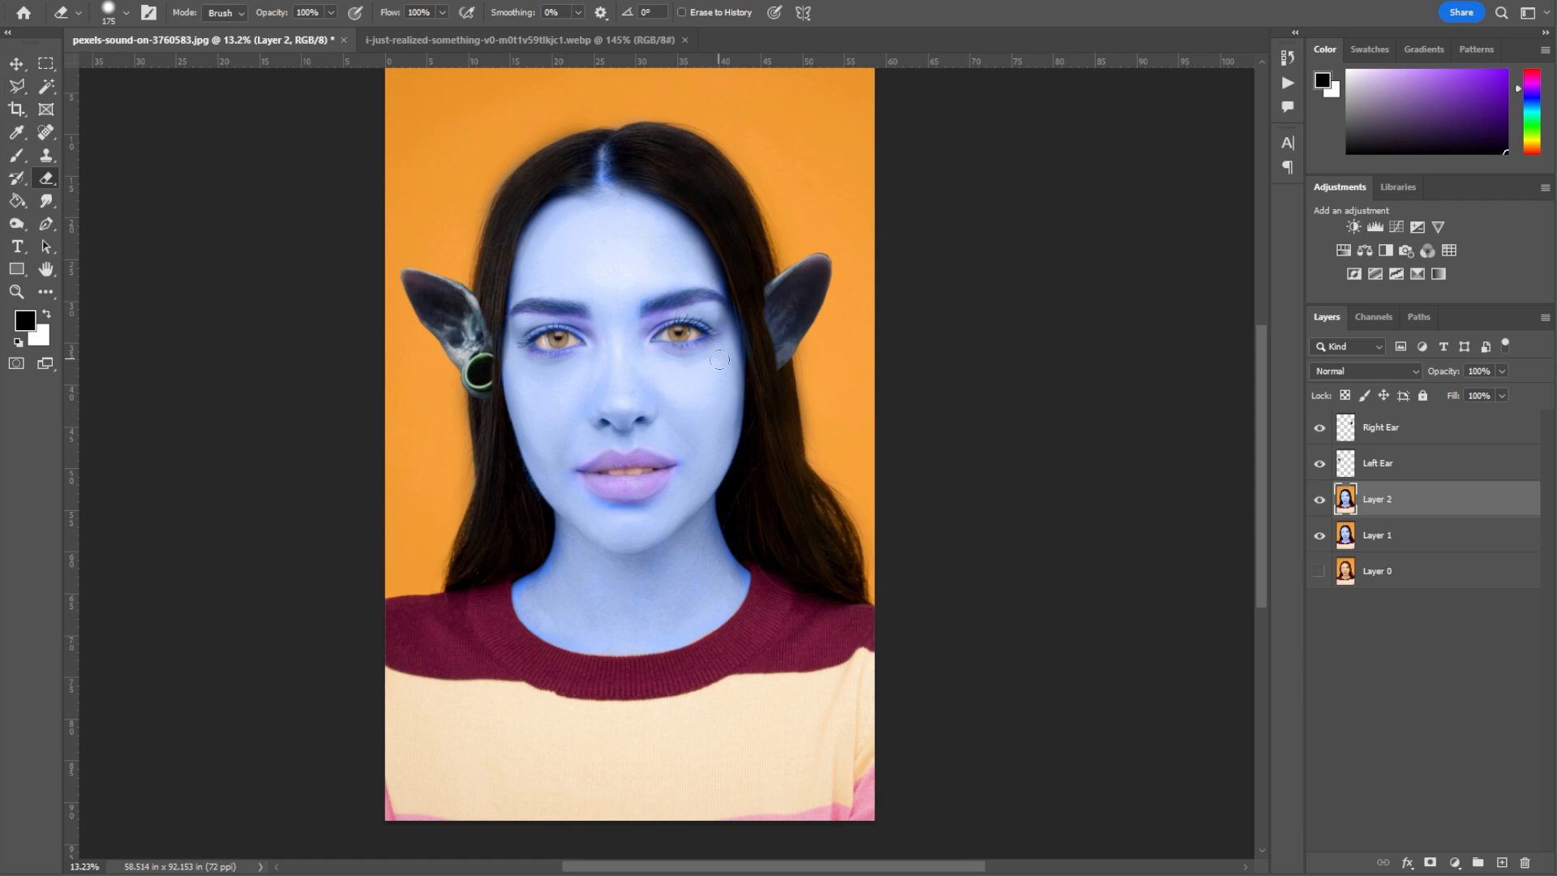
scroll(720, 359, "up", 5)
key("l")
left_click(611, 350)
left_click(333, 511)
left_click(430, 517)
left_click(517, 507)
left_click(578, 480)
left_click(611, 440)
left_click(619, 409)
left_click(618, 373)
left_click(610, 351)
Add the right eye and its eyebrow to the lasso selection
left_click(1098, 310)
left_click(1074, 247)
left_click(1017, 212)
left_click(921, 205)
left_click(771, 228)
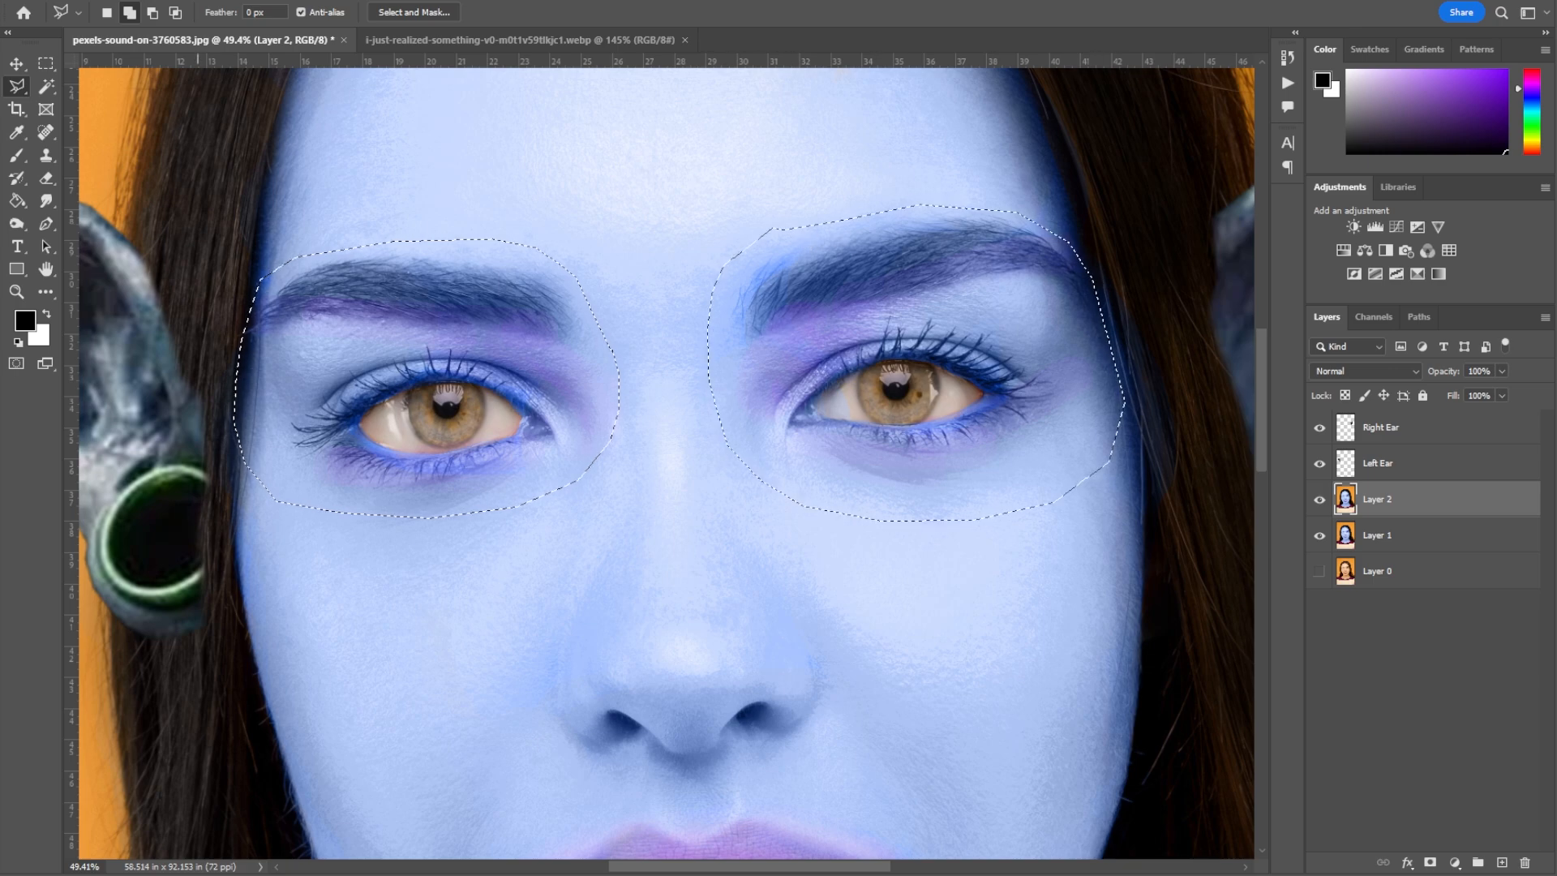
Enlarge the selected eyes with Free Transform and reposition them over the face
scroll(1004, 203, "down", 1)
key("ctrl+t")
left_click_drag(1094, 204, 1175, 181)
scroll(1038, 461, "down", 2)
left_click_drag(1073, 432, 1007, 412)
key("Return")
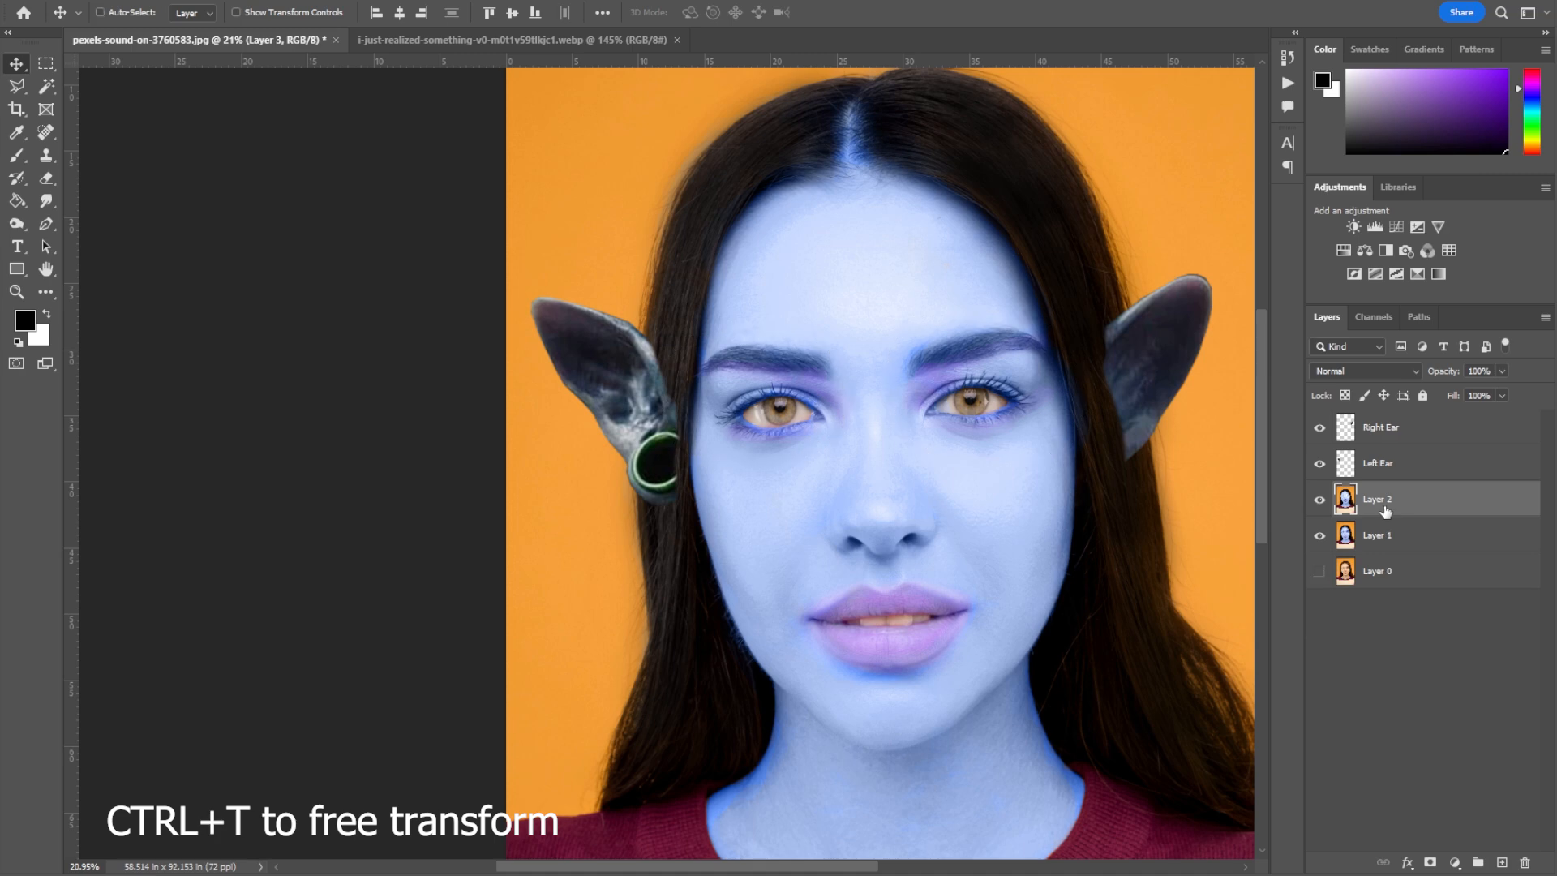
Paste two copies of the enlarged eyes as separate layers named Eyes and hide Layer 2
left_click(96, 1)
left_click(72, 107)
left_click(61, 2)
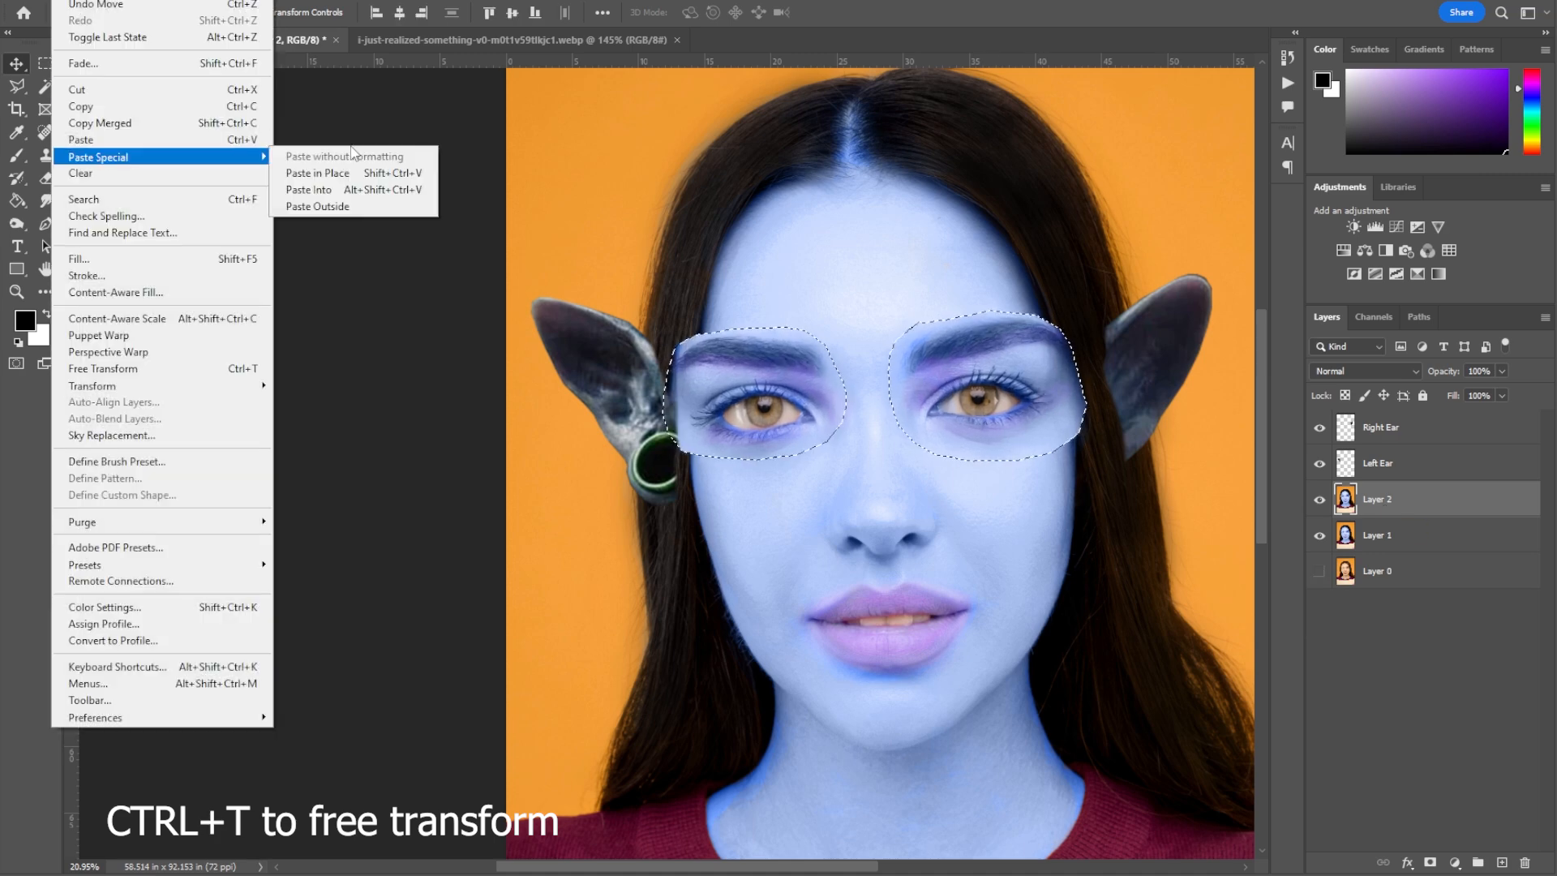
left_click(197, 140)
key("Return")
key("ctrl+v")
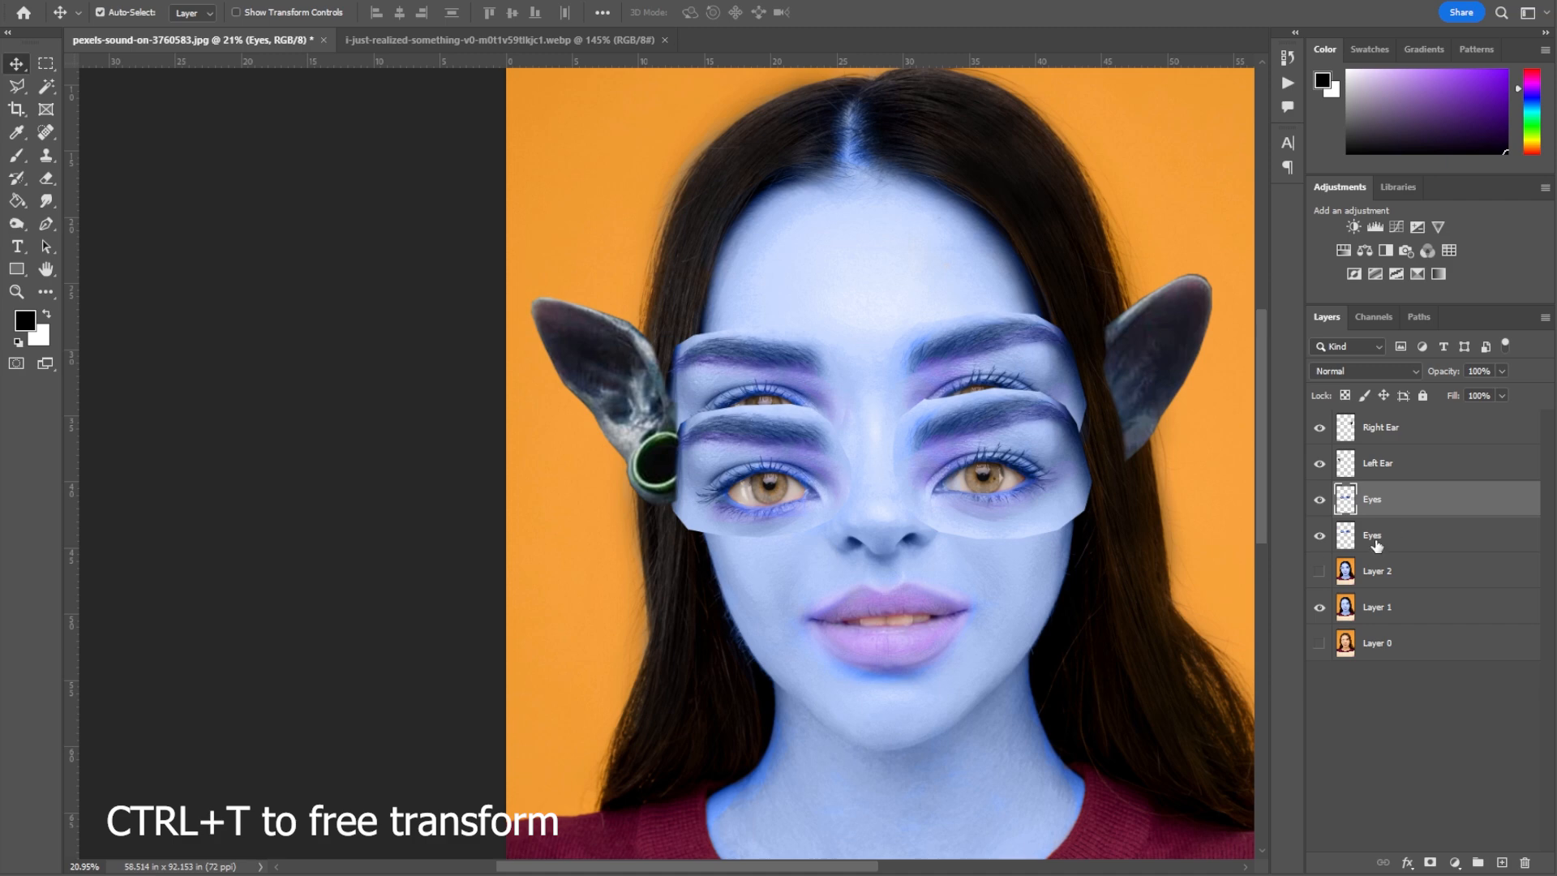
left_click(1376, 546)
left_click(1319, 499)
left_click(1319, 499)
Rename the two Eyes layers as Right Eye and Left Eye, and hide the Right Eye layer
double_click(1376, 501)
type("R")
key("Tab")
double_click(1387, 509)
key("Escape")
double_click(1374, 498)
type("Right Eye")
left_click(1320, 499)
Delete the right eye from the Left Eye layer using a rectangular marquee selection
left_click(1409, 535)
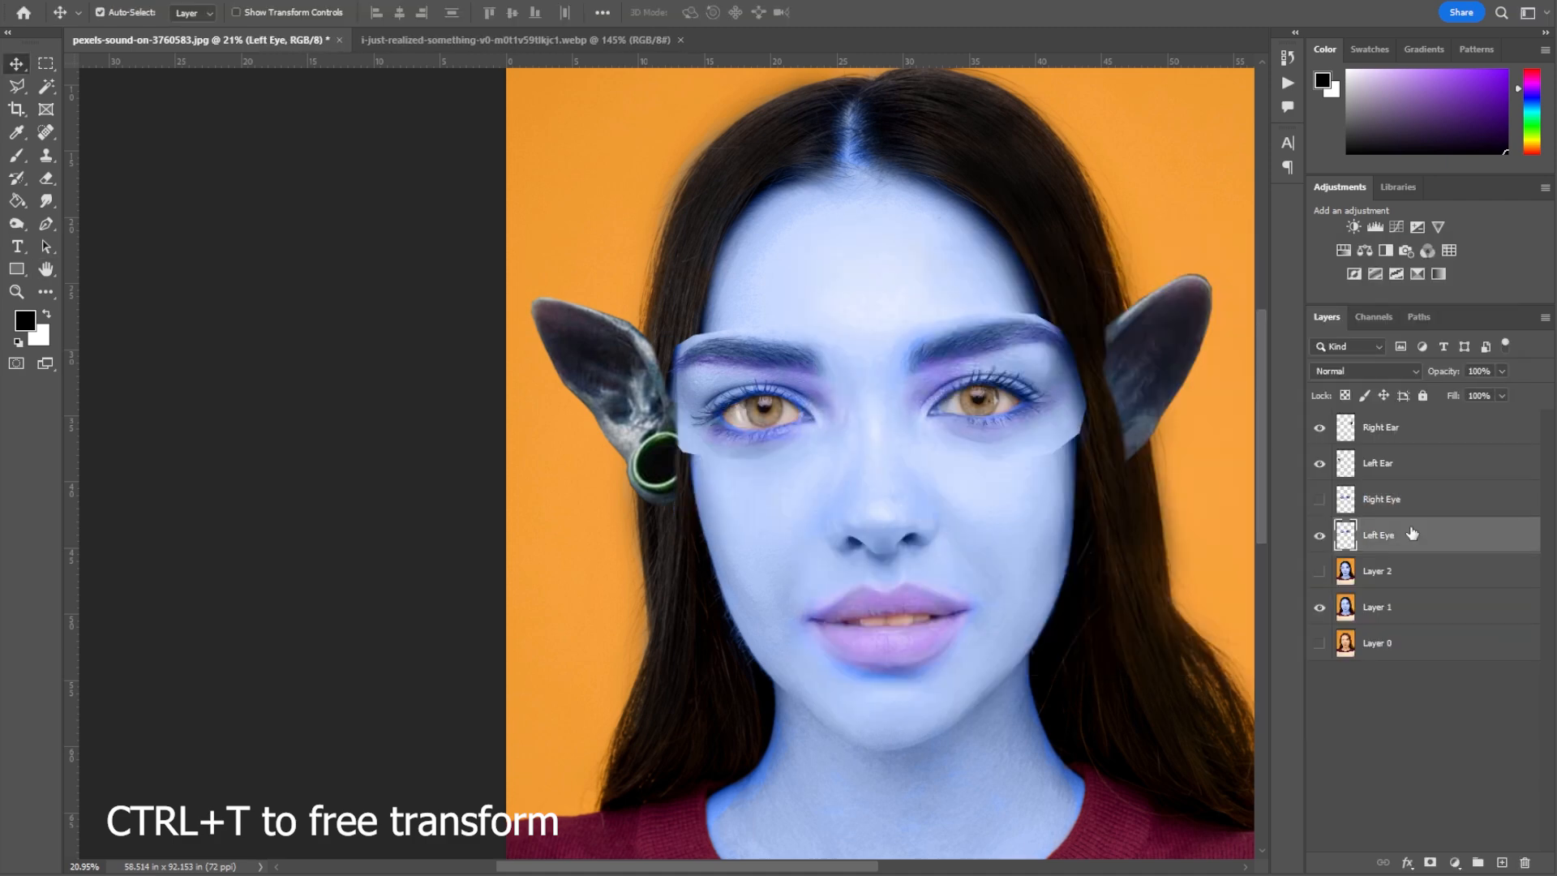
key("m")
left_click_drag(850, 280, 1139, 476)
key("Delete")
Hide the Left Eye layer and delete the left eye from the Right Eye layer using a rectangular marquee selection
left_click(1319, 535)
left_click_drag(633, 366, 874, 563)
left_click(1384, 500)
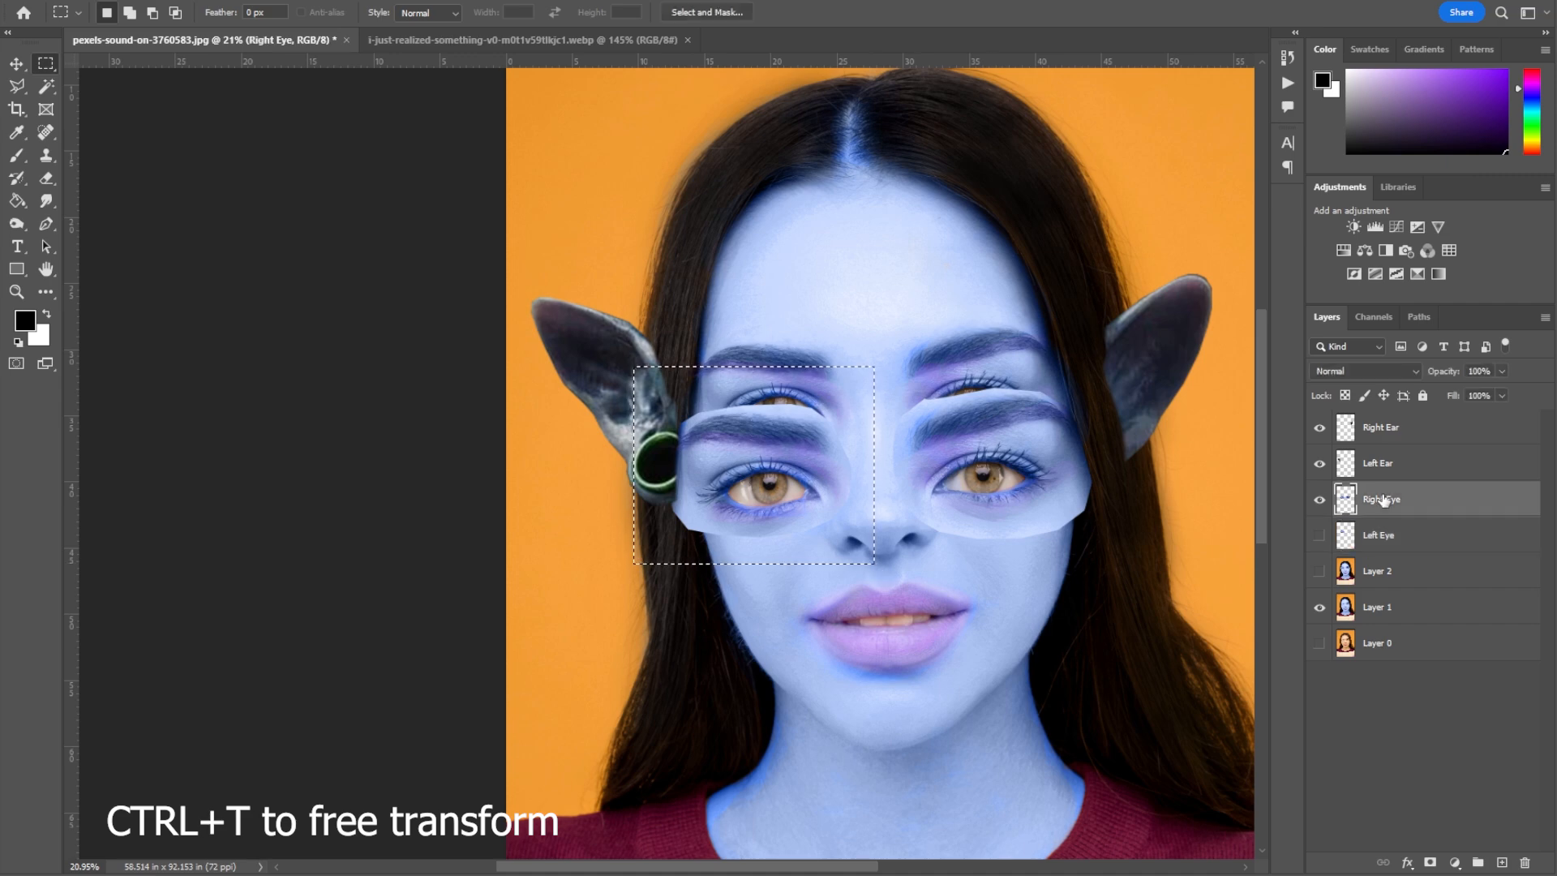
key("Delete")
key("ctrl+d")
Show the Left Eye layer and move the two enlarged eye cutouts up over the portrait's original eyes
left_click(1319, 535)
left_click(1428, 547)
key("v")
left_click_drag(796, 401, 803, 394)
left_click_drag(1031, 467, 1026, 380)
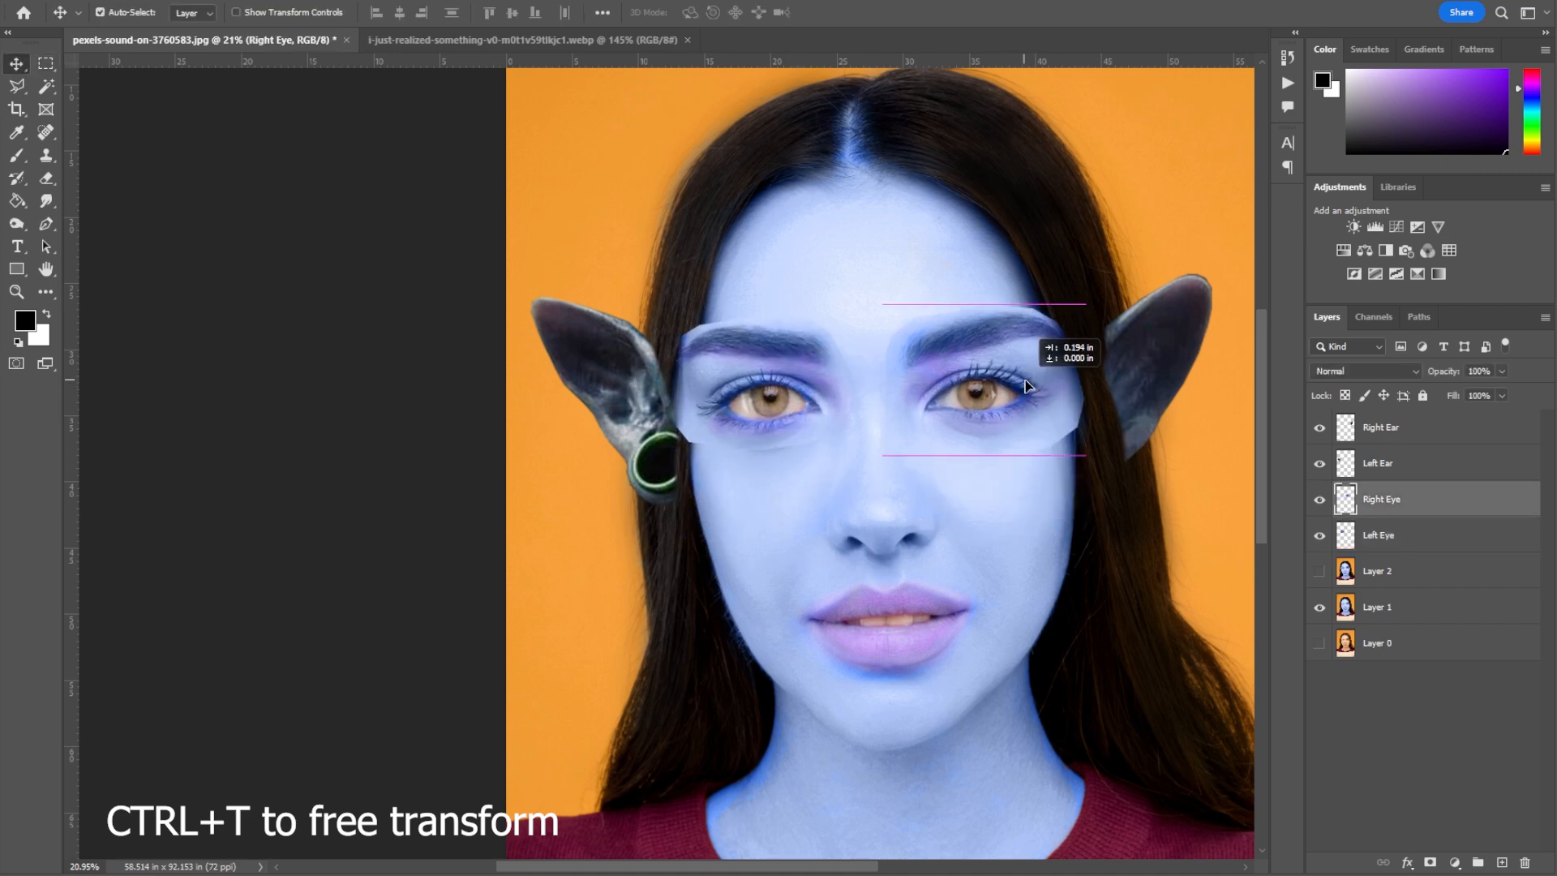
Nudge the Left Eye layer slightly right and down to line it up with the face
left_click(1379, 536)
key("shift+Right")
key("shift+Down")
key("shift+Down")
key("shift+Down")
key("shift+Down")
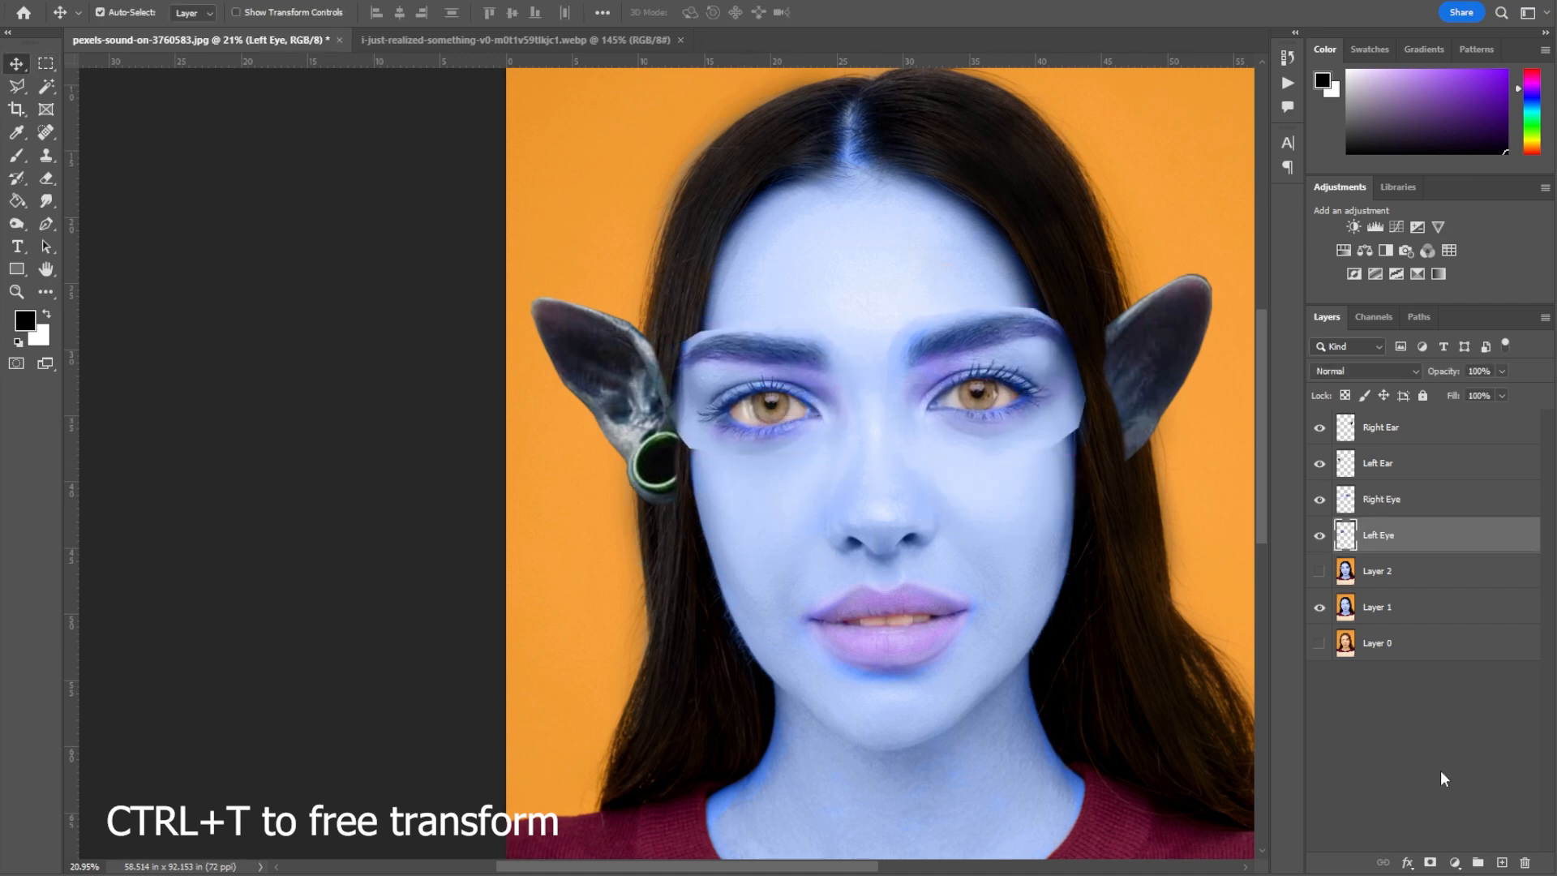
Erase the hard edges around the Left Eye cutout with a soft eraser brush to blend it into the skin
key("e")
left_click(125, 12)
double_click(132, 281)
scroll(747, 360, "up", 8)
mouse_move(572, 341)
left_mouse_down()
mouse_move(600, 276)
mouse_move(978, 261)
mouse_move(903, 637)
mouse_move(821, 653)
mouse_move(575, 594)
mouse_move(600, 377)
mouse_move(560, 539)
mouse_move(701, 249)
mouse_move(537, 370)
mouse_move(695, 349)
mouse_move(166, 467)
left_mouse_up()
scroll(1002, 479, "down", 6)
scroll(165, 467, "up", 6)
key("bracketleft")
key("bracketleft")
key("bracketleft")
scroll(165, 467, "down", 5)
mouse_move(541, 505)
left_mouse_down()
mouse_move(487, 448)
mouse_move(803, 428)
mouse_move(628, 341)
mouse_move(645, 416)
mouse_move(526, 600)
mouse_move(496, 555)
left_mouse_up()
Blend the Right Eye cutout into the face by erasing its hard edges with a soft 150 px eraser
key("alt+bracketright")
key("bracketright")
key("bracketright")
scroll(614, 616, "down", 5)
scroll(635, 541, "up", 7)
scroll(702, 522, "down", 9)
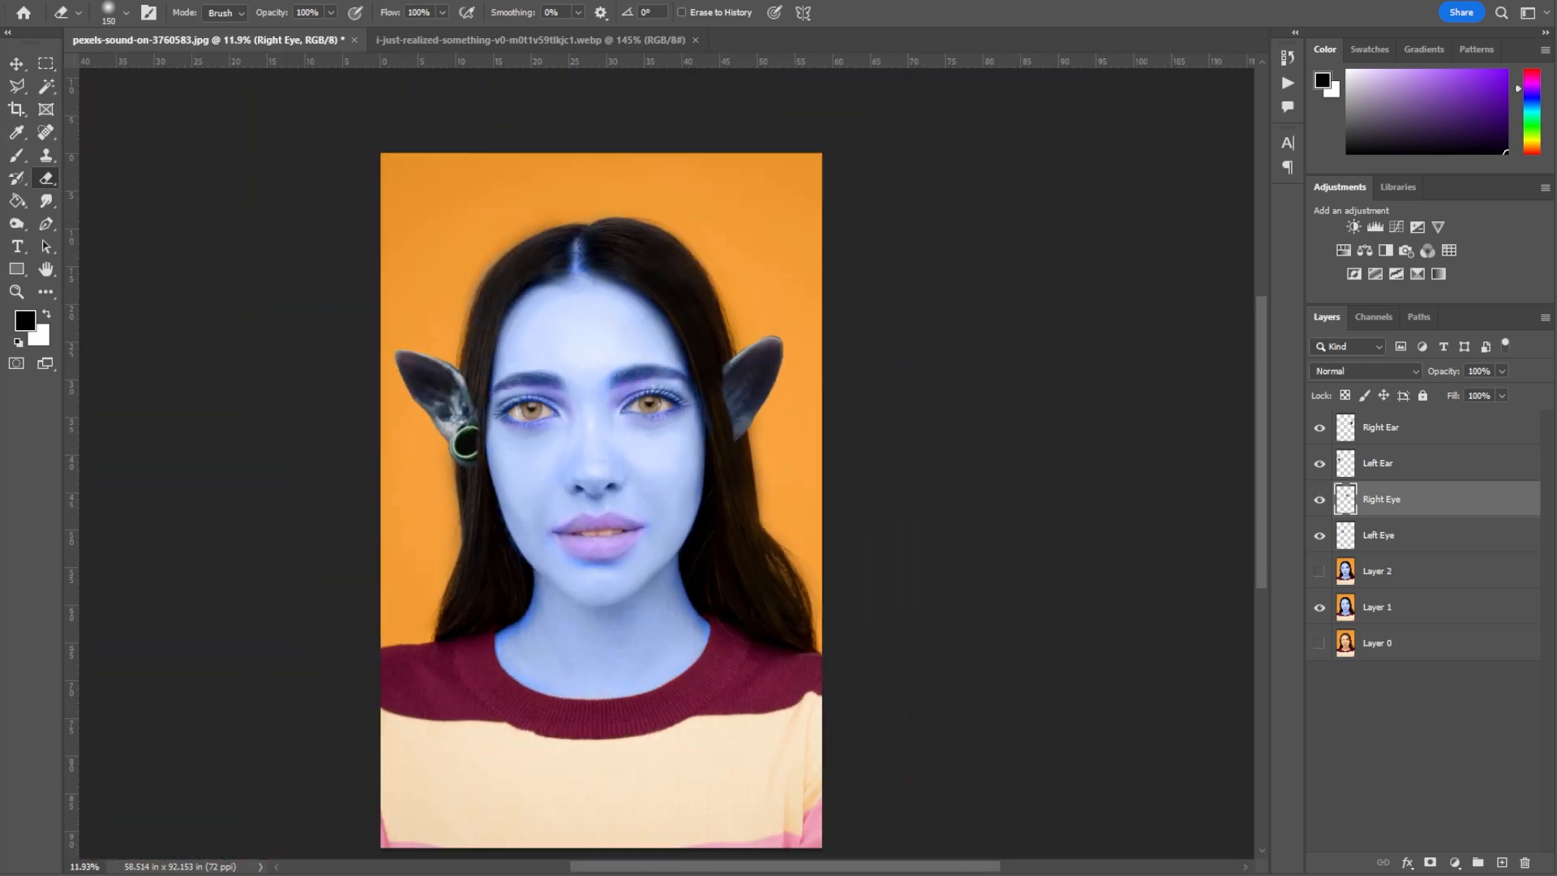
Select a rectangular area on Layer 1 covering the nose and the space between the eyebrows
left_click(1387, 606)
left_click(46, 63)
scroll(594, 427, "up", 8)
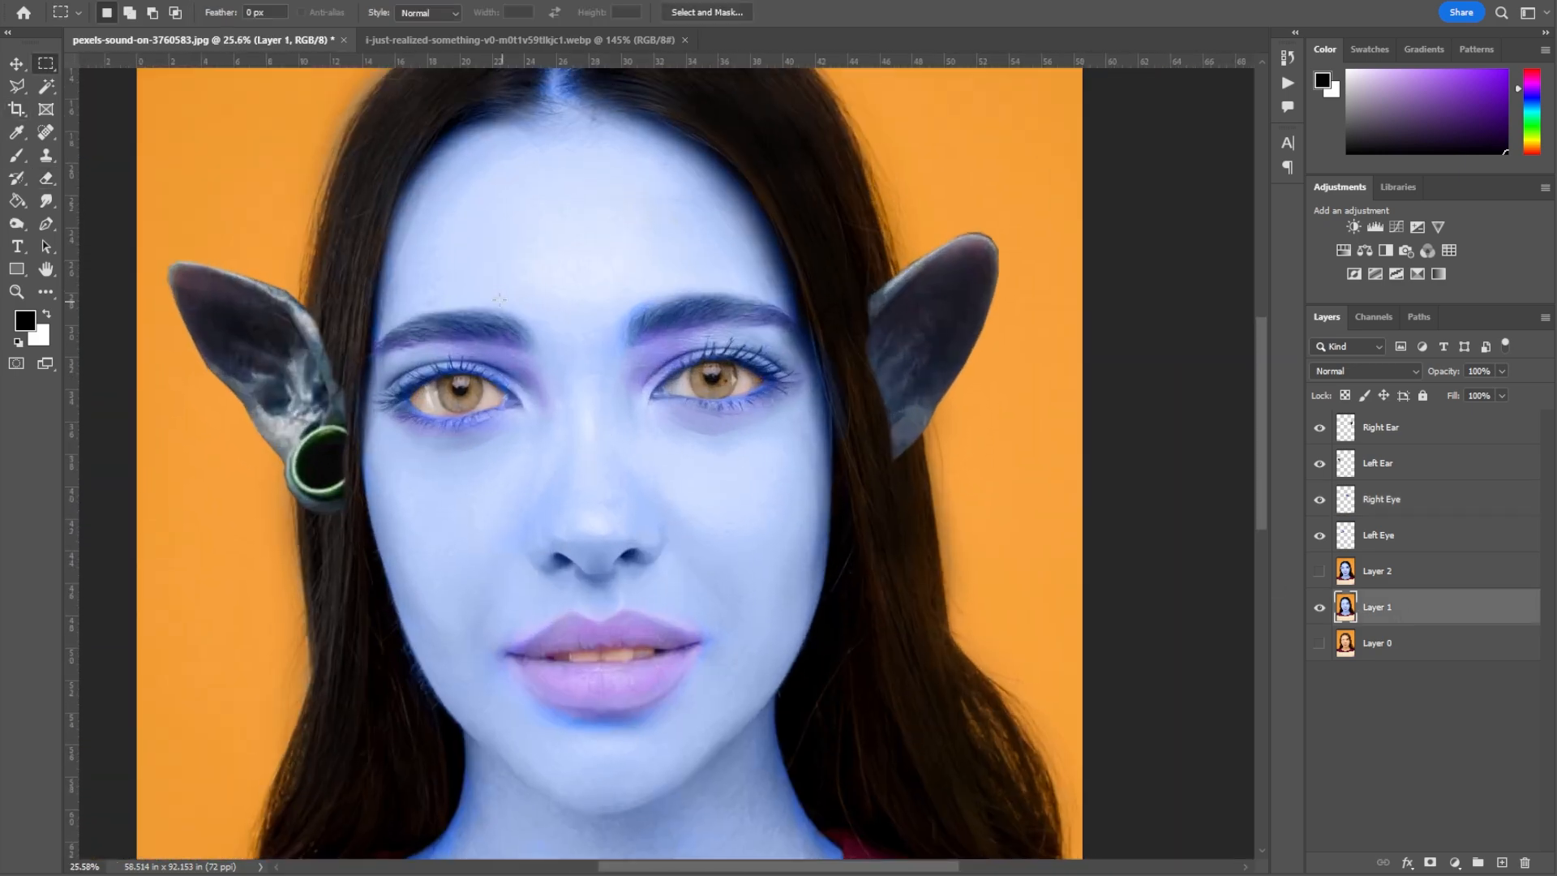
left_click_drag(546, 367, 693, 596)
Try to widen the nose bridge in Liquify, smoothing the warped skin with a size 200 Smooth brush
key("alt+t")
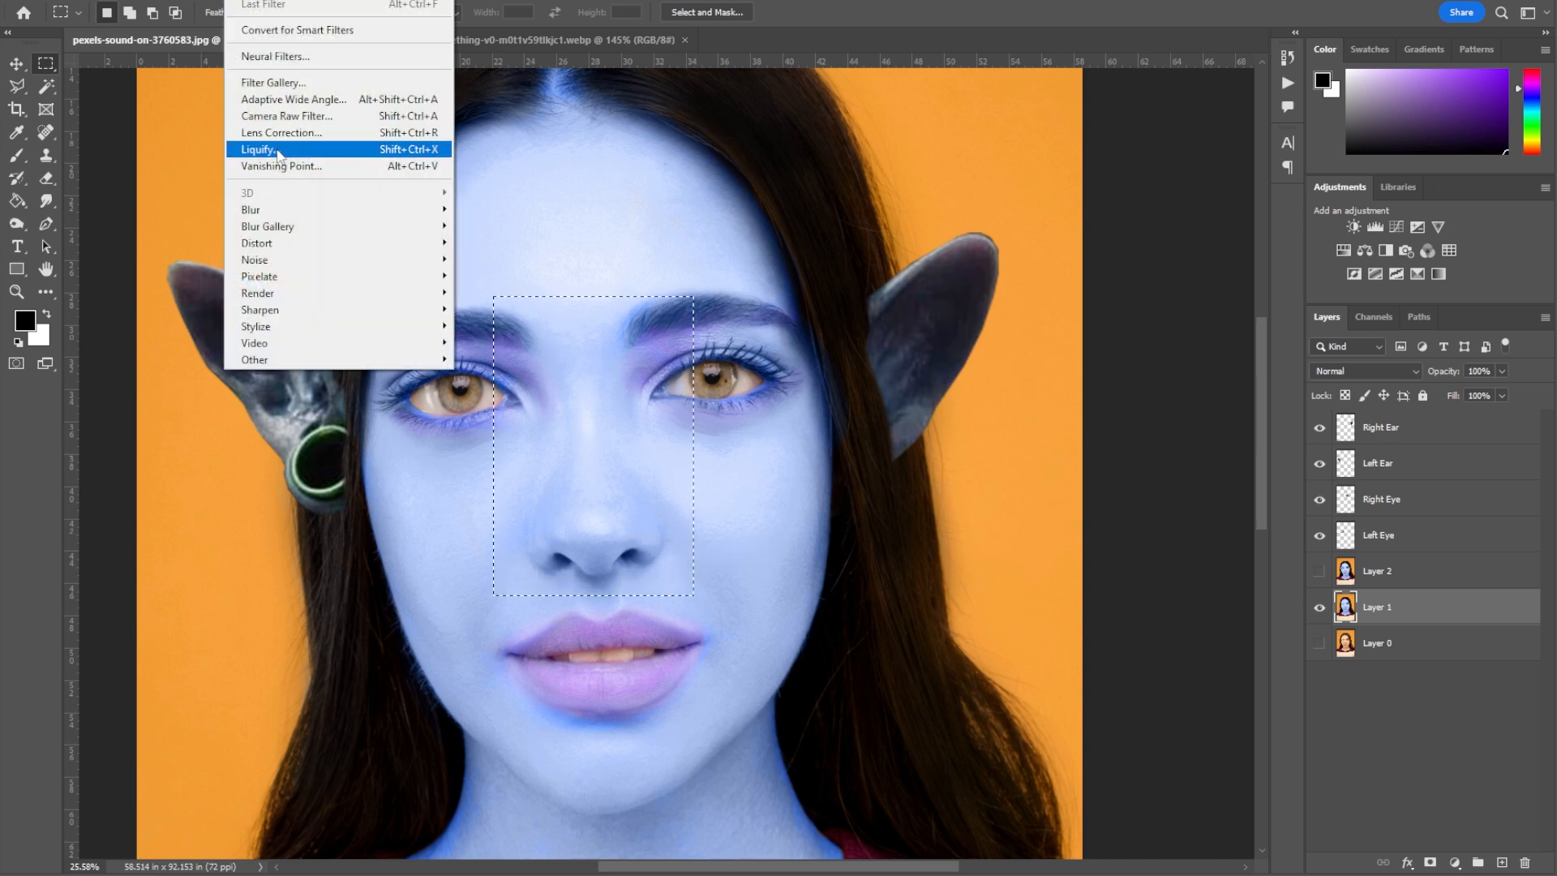
left_click(261, 149)
mouse_move(557, 315)
left_mouse_down()
mouse_move(567, 598)
mouse_move(558, 303)
mouse_move(679, 340)
mouse_move(729, 332)
mouse_move(743, 360)
mouse_move(764, 530)
mouse_move(741, 472)
mouse_move(602, 619)
mouse_move(726, 629)
mouse_move(600, 648)
mouse_move(758, 625)
mouse_move(724, 465)
mouse_move(732, 172)
mouse_move(530, 224)
mouse_move(735, 237)
mouse_move(504, 310)
mouse_move(747, 336)
mouse_move(533, 449)
mouse_move(747, 481)
mouse_move(646, 576)
mouse_move(768, 625)
mouse_move(451, 673)
mouse_move(482, 607)
mouse_move(464, 506)
mouse_move(917, 588)
mouse_move(833, 480)
mouse_move(856, 740)
mouse_move(816, 537)
mouse_move(795, 254)
mouse_move(796, 564)
mouse_move(476, 390)
mouse_move(503, 210)
mouse_move(742, 267)
mouse_move(727, 624)
mouse_move(588, 685)
mouse_move(678, 566)
mouse_move(675, 600)
mouse_move(698, 619)
mouse_move(701, 550)
mouse_move(644, 501)
mouse_move(599, 182)
mouse_move(780, 79)
mouse_move(776, 99)
mouse_move(469, 84)
mouse_move(477, 179)
mouse_move(466, 97)
mouse_move(829, 42)
mouse_move(678, 293)
mouse_move(813, 99)
mouse_move(745, 232)
mouse_move(784, 132)
left_mouse_up()
key("e")
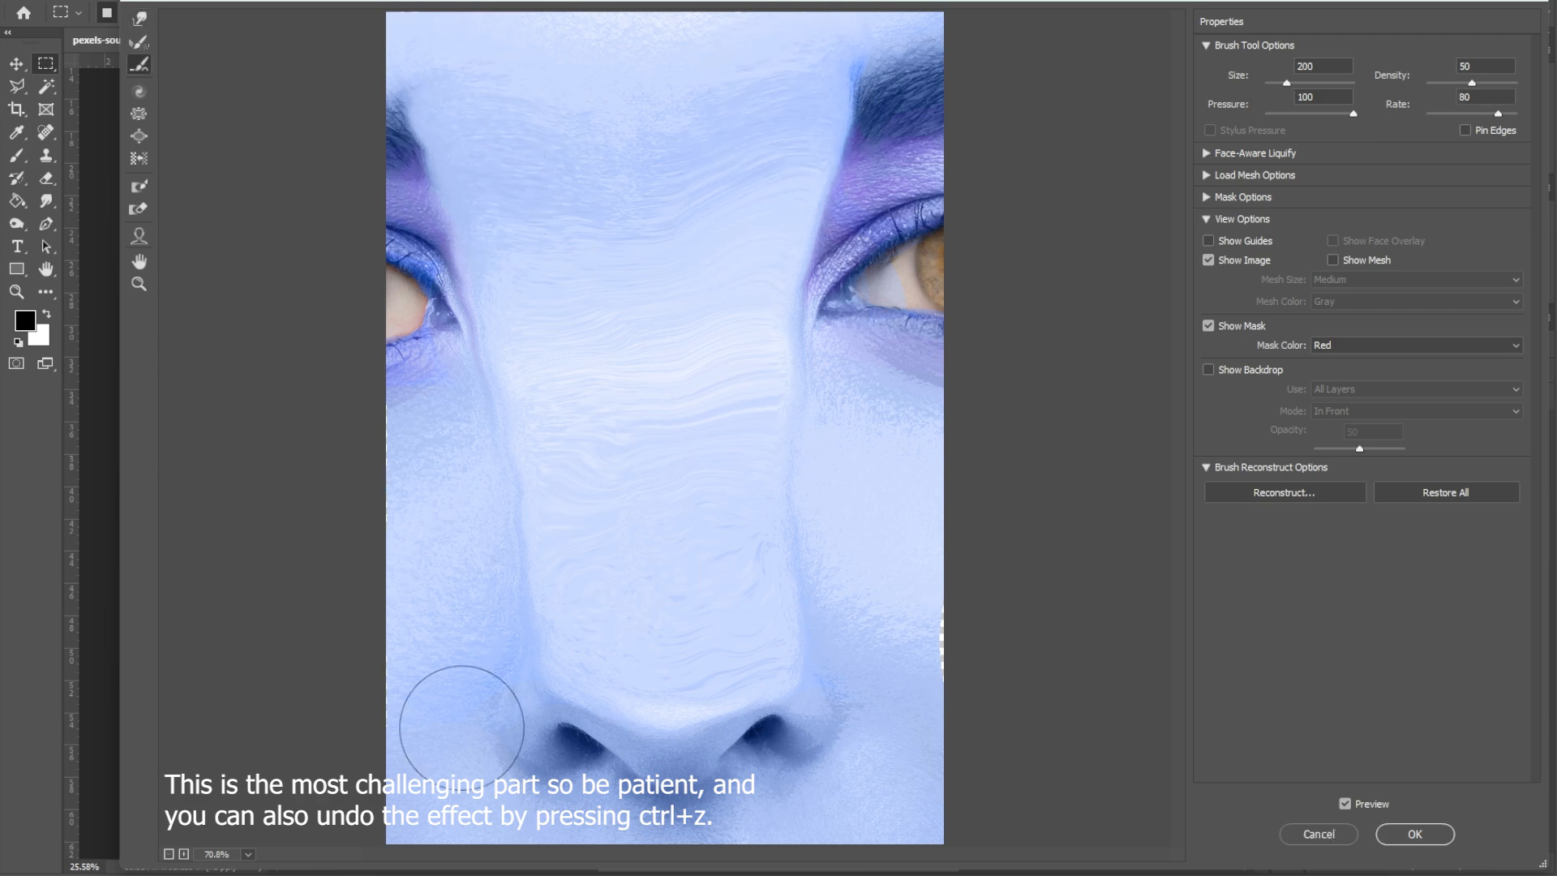
left_click_drag(425, 621, 397, 387)
left_click_drag(911, 622, 922, 694)
left_click_drag(419, 585, 415, 535)
Refine the nose bridge with a size 243 Forward Warp brush, apply the Liquify filter and undo it
key("w")
left_click_drag(747, 350, 760, 371)
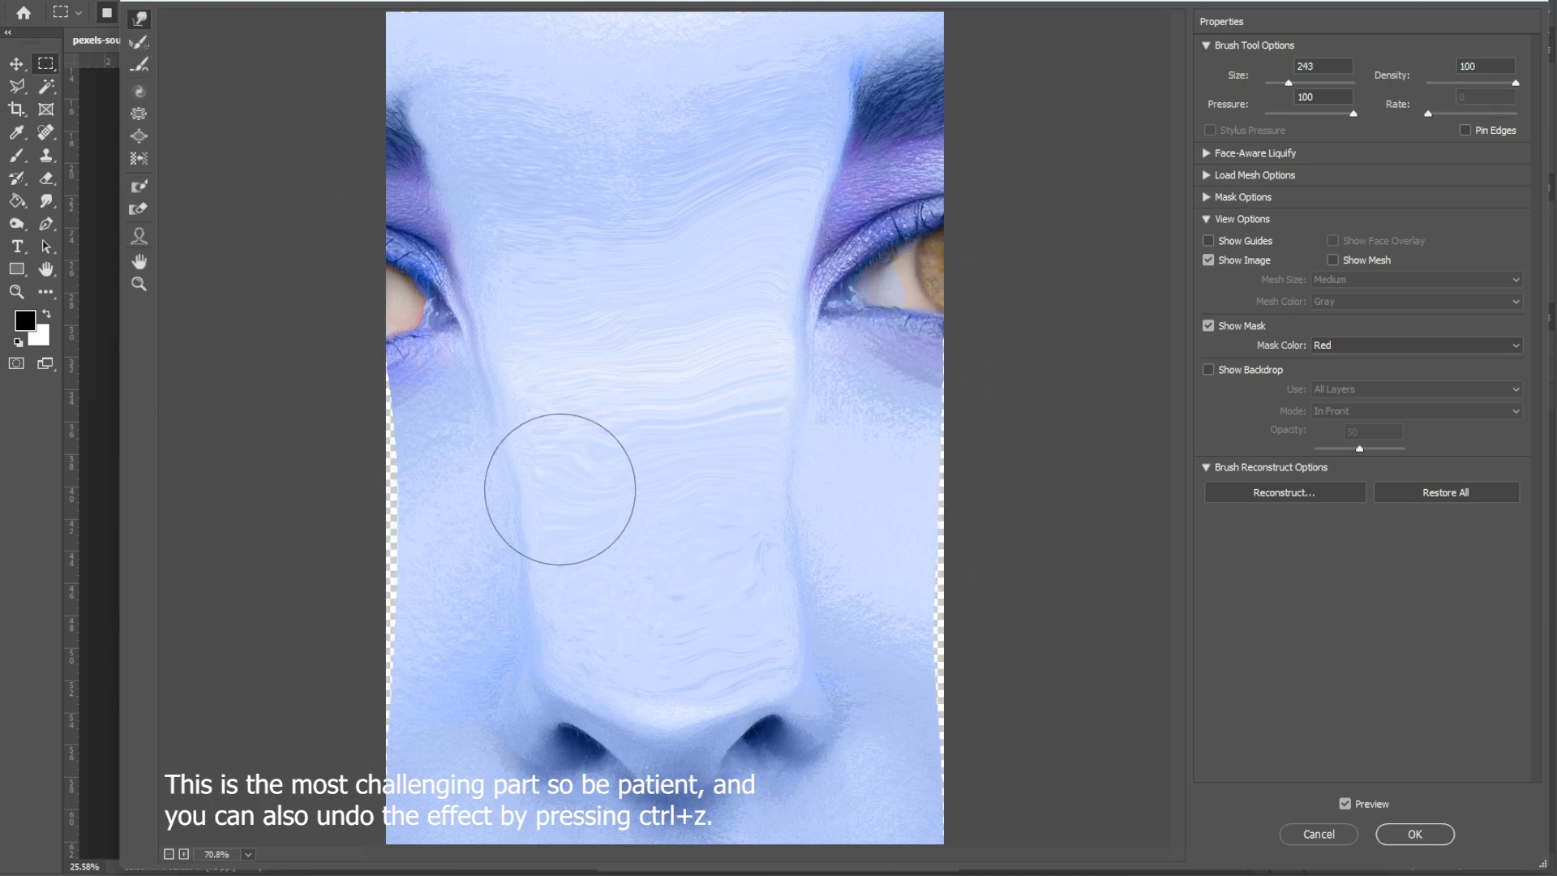
left_click_drag(650, 584, 656, 596)
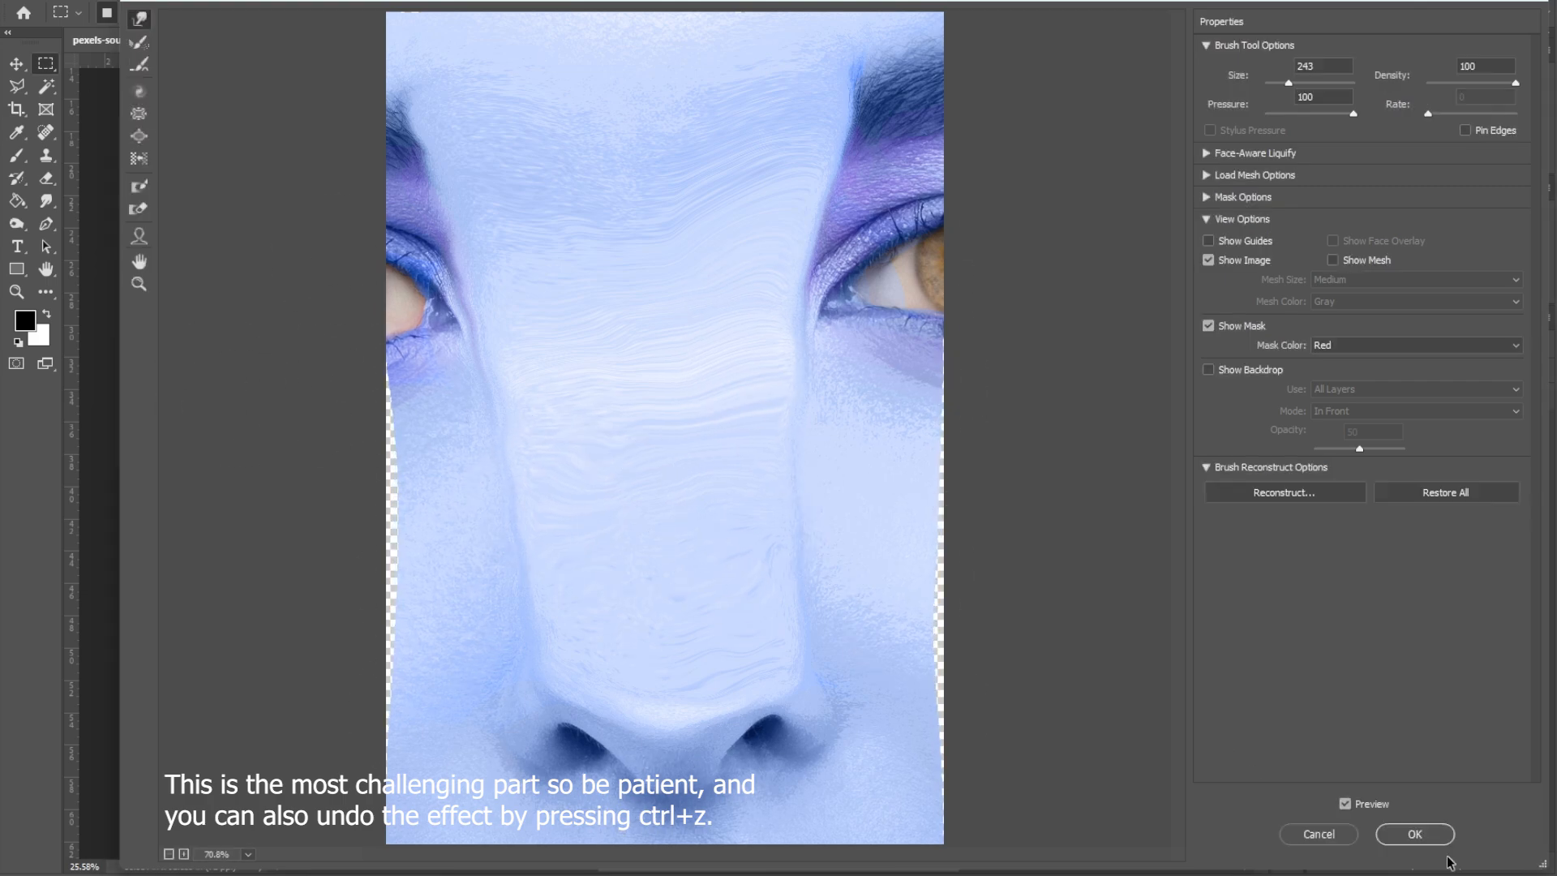
left_click(1414, 834)
scroll(649, 535, "up", 8)
scroll(421, 267, "down", 8)
key("ctrl+z")
Broaden and flatten the selected nose bridge and brow area in Liquify with a size 243 Forward Warp brush
scroll(777, 487, "up", 4)
left_click(237, 2)
left_click(260, 154)
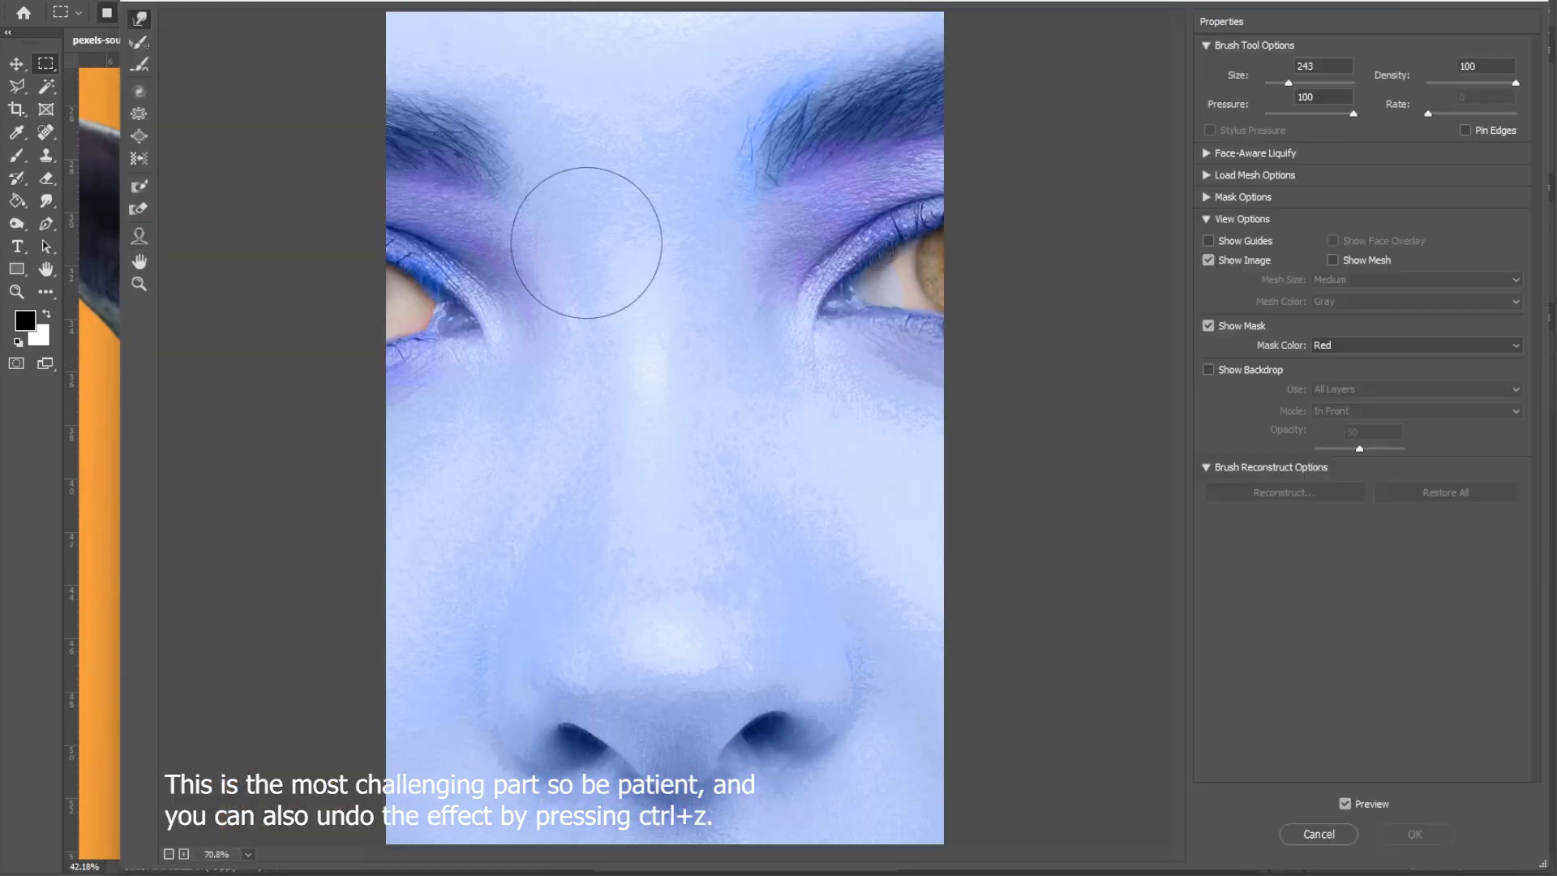
left_click_drag(587, 244, 629, 522)
left_click_drag(486, 219, 607, 105)
mouse_move(762, 147)
left_mouse_down()
mouse_move(746, 494)
mouse_move(691, 445)
mouse_move(709, 76)
left_mouse_up()
mouse_move(552, 410)
left_mouse_down()
mouse_move(727, 361)
mouse_move(651, 515)
mouse_move(571, 472)
mouse_move(678, 531)
mouse_move(565, 613)
mouse_move(644, 411)
mouse_move(566, 180)
mouse_move(529, 193)
mouse_move(772, 149)
mouse_move(745, 326)
mouse_move(759, 551)
mouse_move(528, 468)
mouse_move(582, 329)
mouse_move(581, 628)
mouse_move(662, 705)
mouse_move(726, 654)
mouse_move(638, 496)
mouse_move(764, 503)
left_mouse_up()
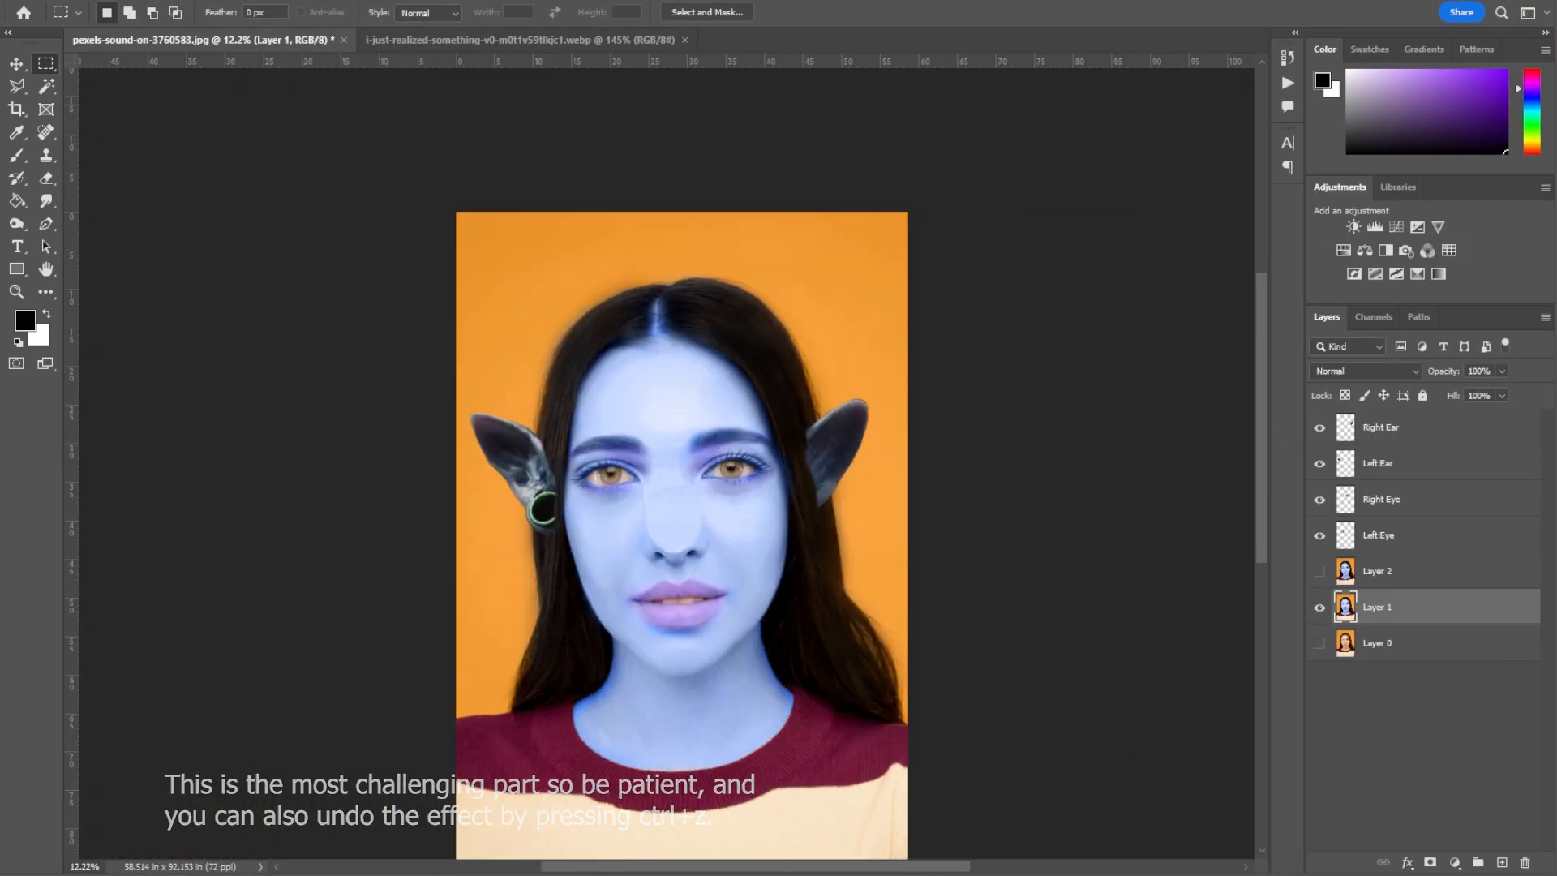
Darken both sides of the nose with the Burn tool set to Midtones, and undo the last 50% exposure stroke
left_click(16, 224)
left_click(248, 13)
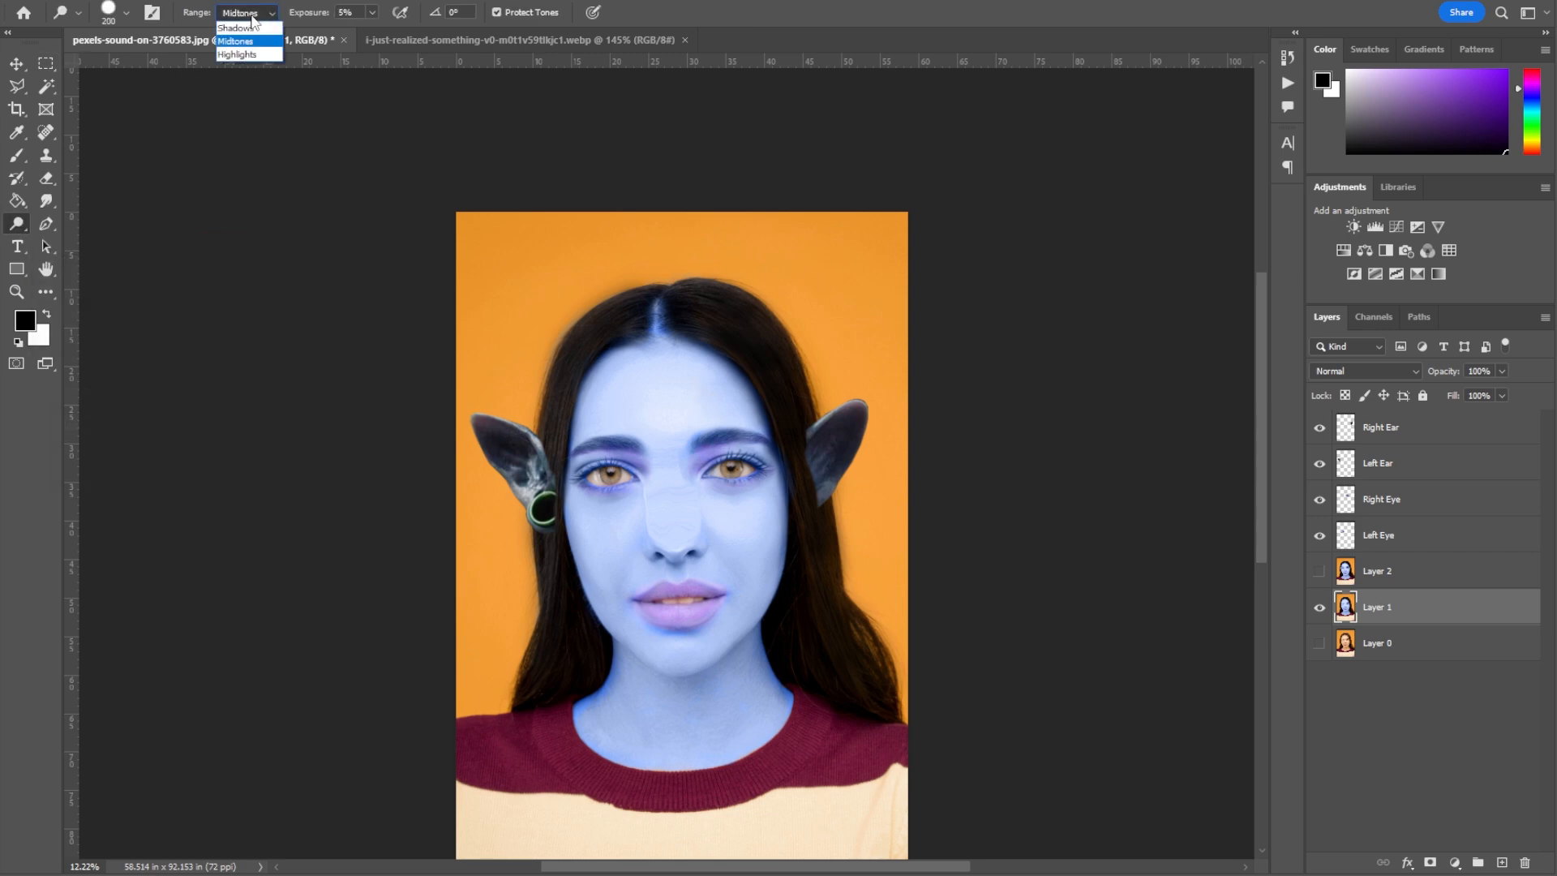
left_click(241, 41)
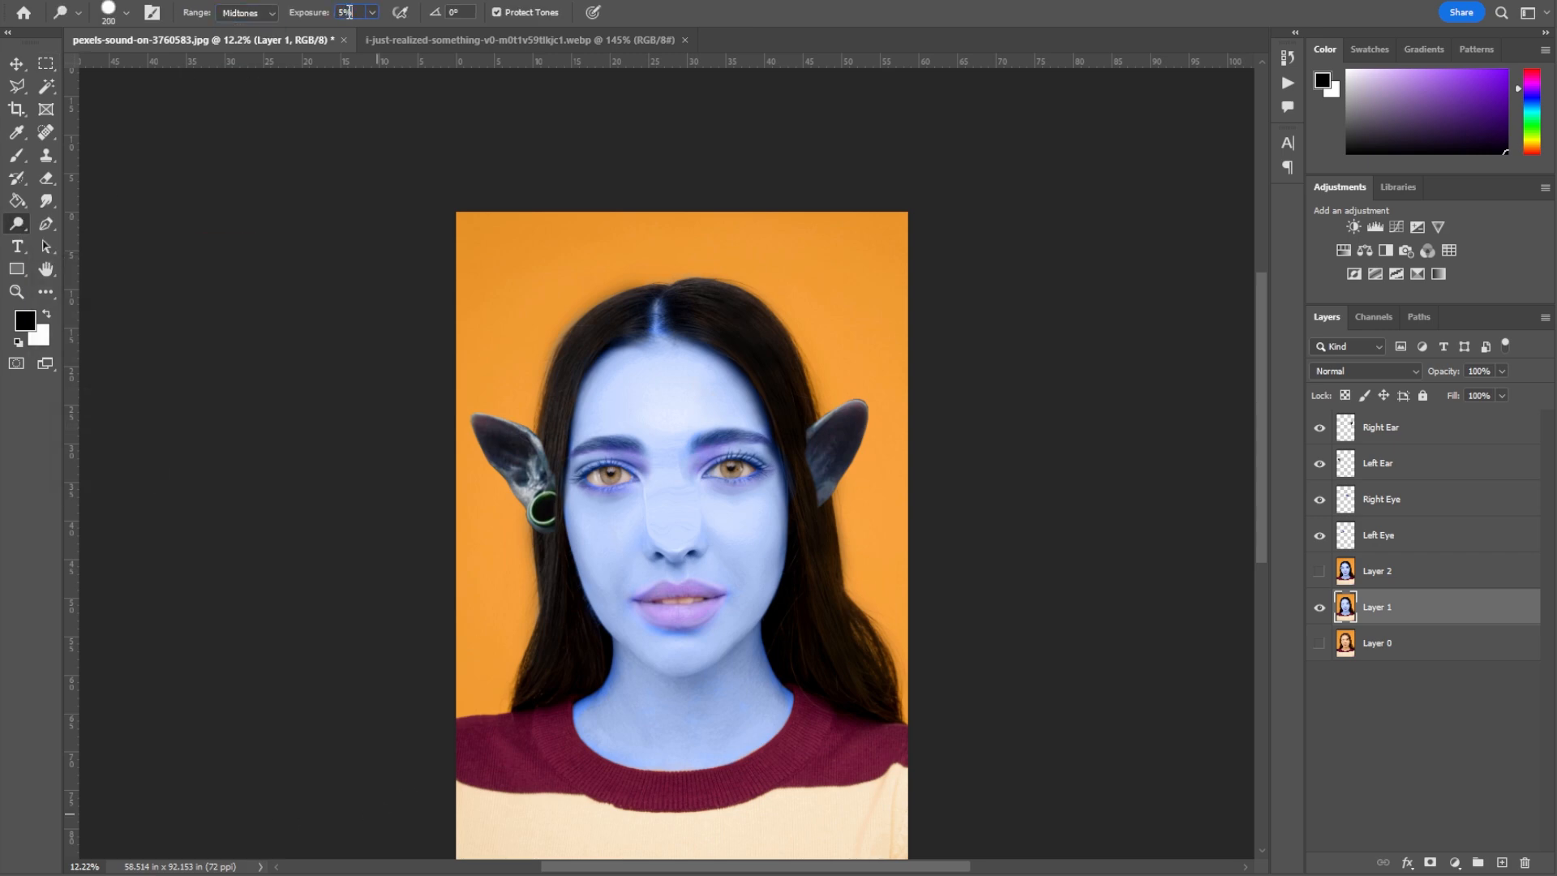
key("shift+o")
mouse_move(638, 418)
left_mouse_down()
mouse_move(844, 479)
mouse_move(845, 405)
left_mouse_up()
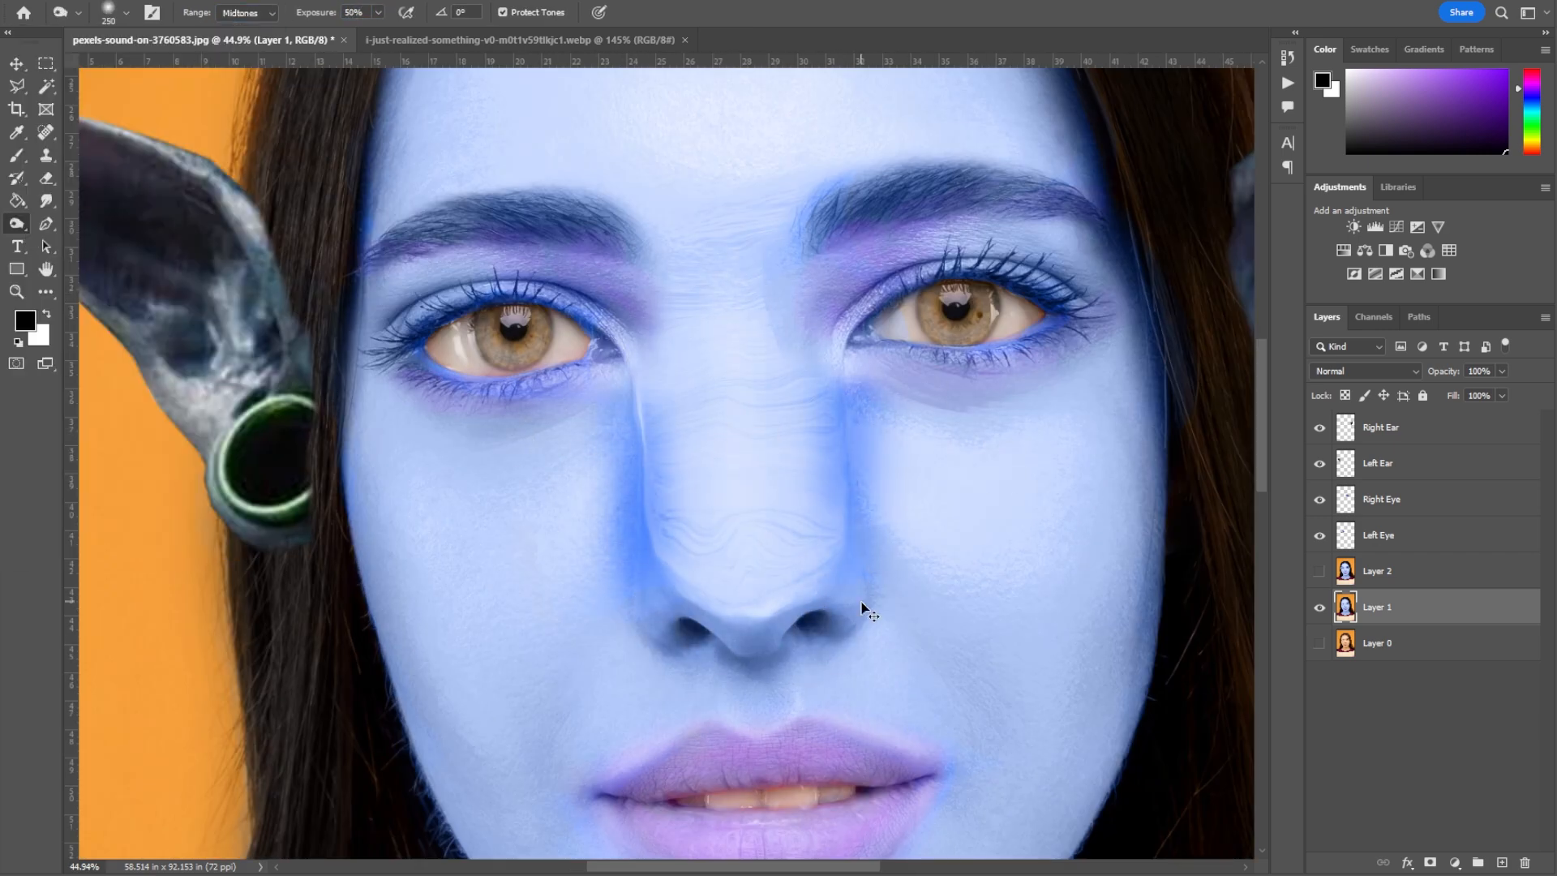
key("ctrl+z")
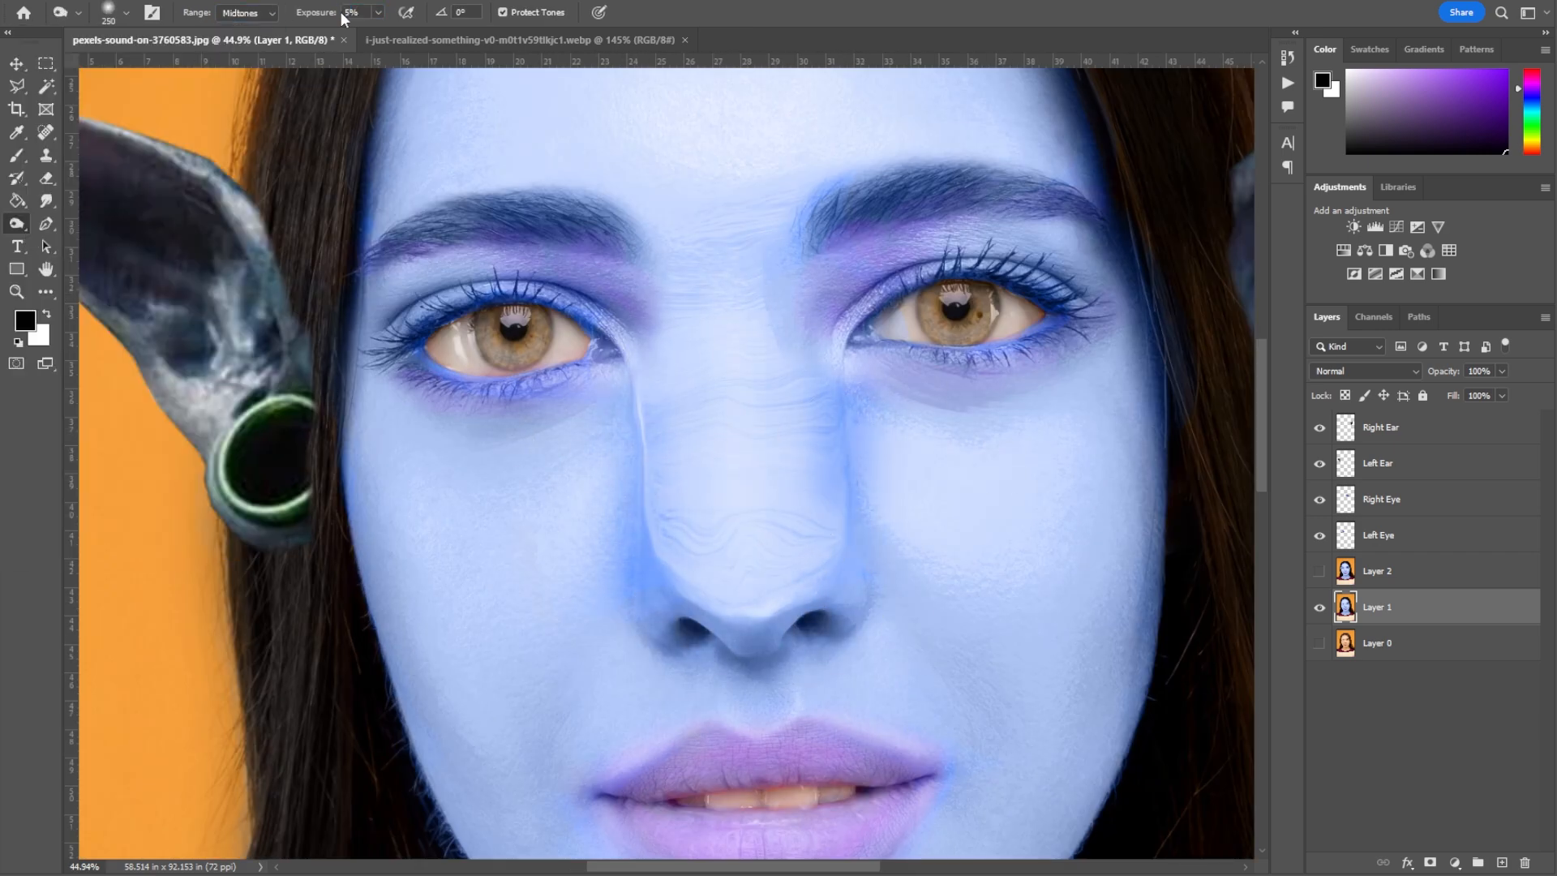
Burn the midtones along both cheeks and sides of the face at 10% exposure
scroll(706, 641, "up", 3)
scroll(751, 542, "down", 2)
left_click_drag(457, 495, 415, 624)
scroll(415, 624, "down", 3)
key("1")
left_click_drag(393, 549, 487, 730)
left_click_drag(981, 446, 896, 713)
scroll(706, 608, "down", 3)
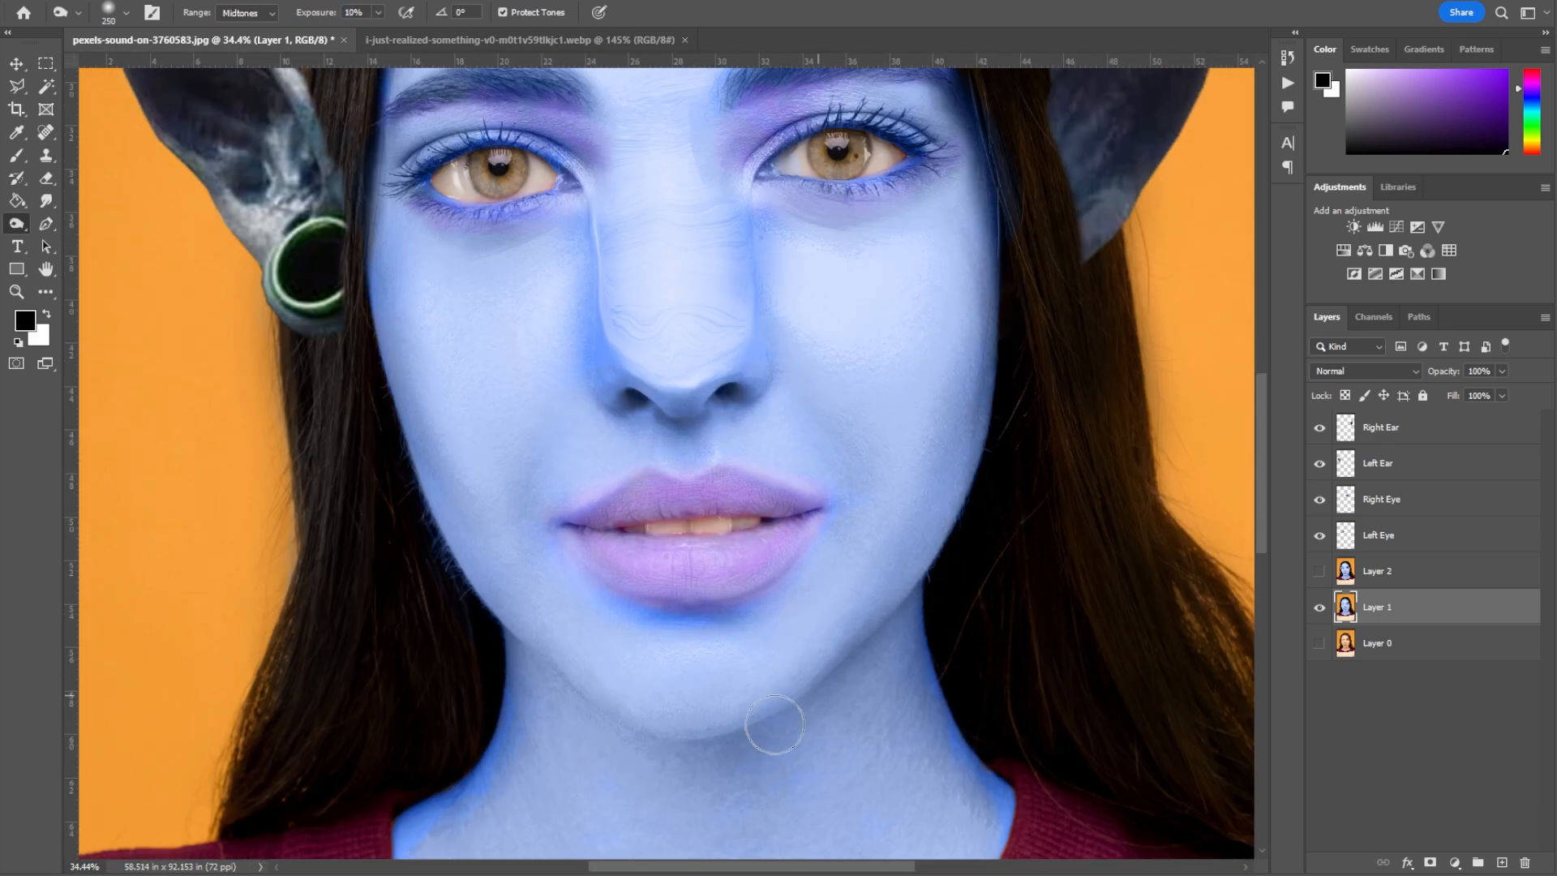
Burn shading beneath the jaw, on the neck and up the side of the face at 10% exposure
left_click_drag(876, 648, 527, 742)
scroll(516, 738, "down", 2)
left_click_drag(779, 570, 843, 771)
scroll(555, 700, "down", 3)
left_click_drag(284, 599, 393, 397)
scroll(664, 462, "up", 4)
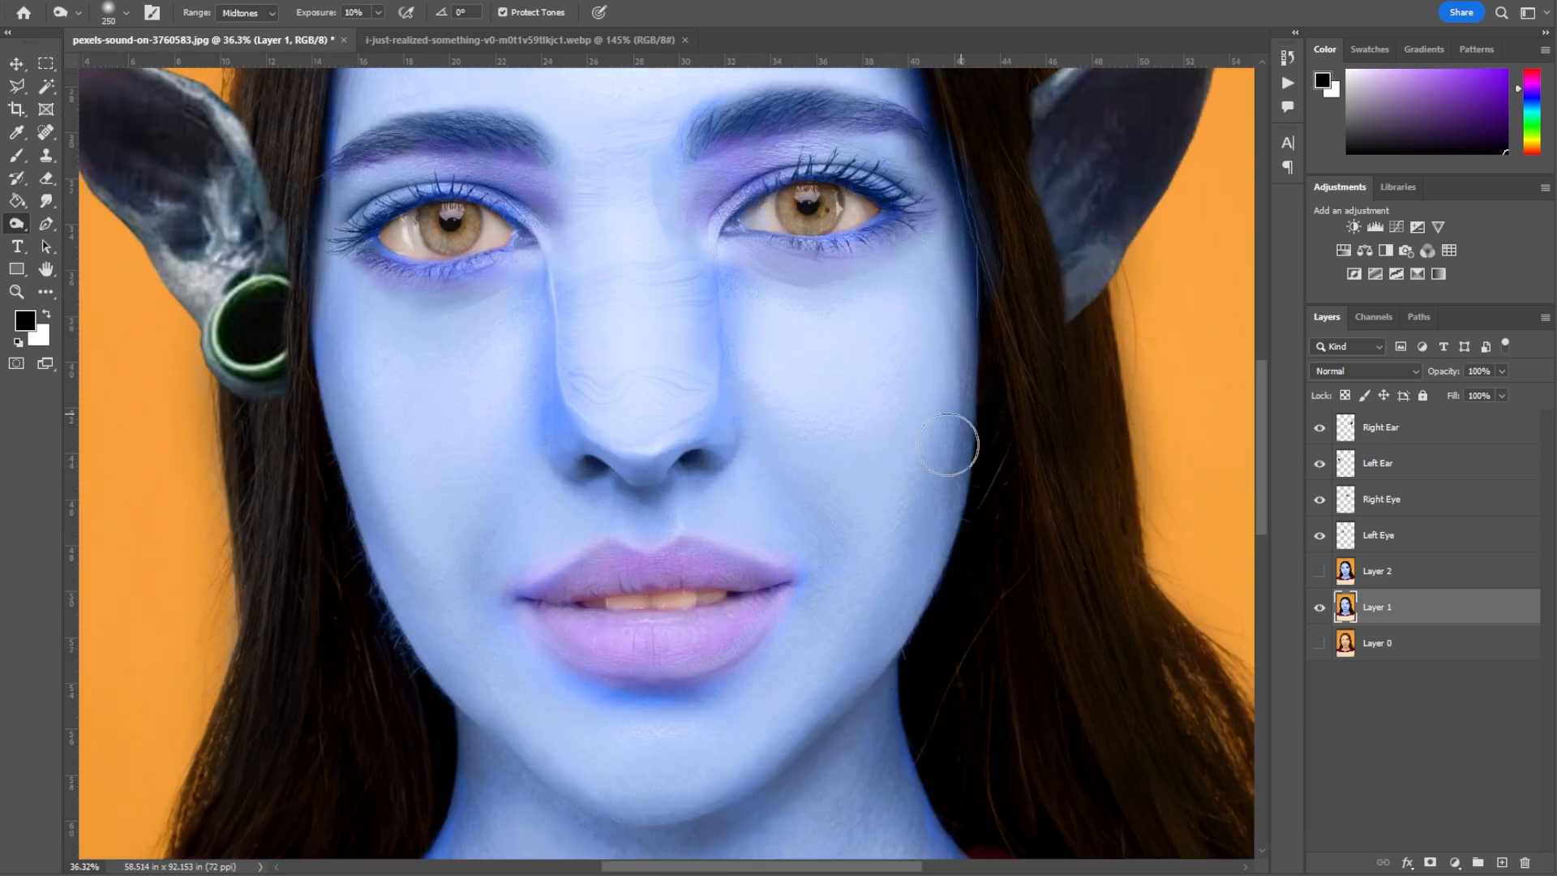
Deepen the burned shading along the jawline, below the lips, near the temple and around the nose
left_click_drag(938, 558, 880, 649)
left_click_drag(455, 695, 397, 535)
left_click_drag(689, 695, 587, 695)
scroll(884, 134, "up", 4)
mouse_move(358, 330)
left_mouse_down()
mouse_move(689, 406)
mouse_move(431, 181)
left_mouse_up()
scroll(736, 332, "down", 4)
left_click_drag(686, 413, 616, 416)
scroll(663, 416, "up", 4)
Dodge the midtones around the nose and cheeks at 5% exposure
right_click(16, 224)
left_click(44, 225)
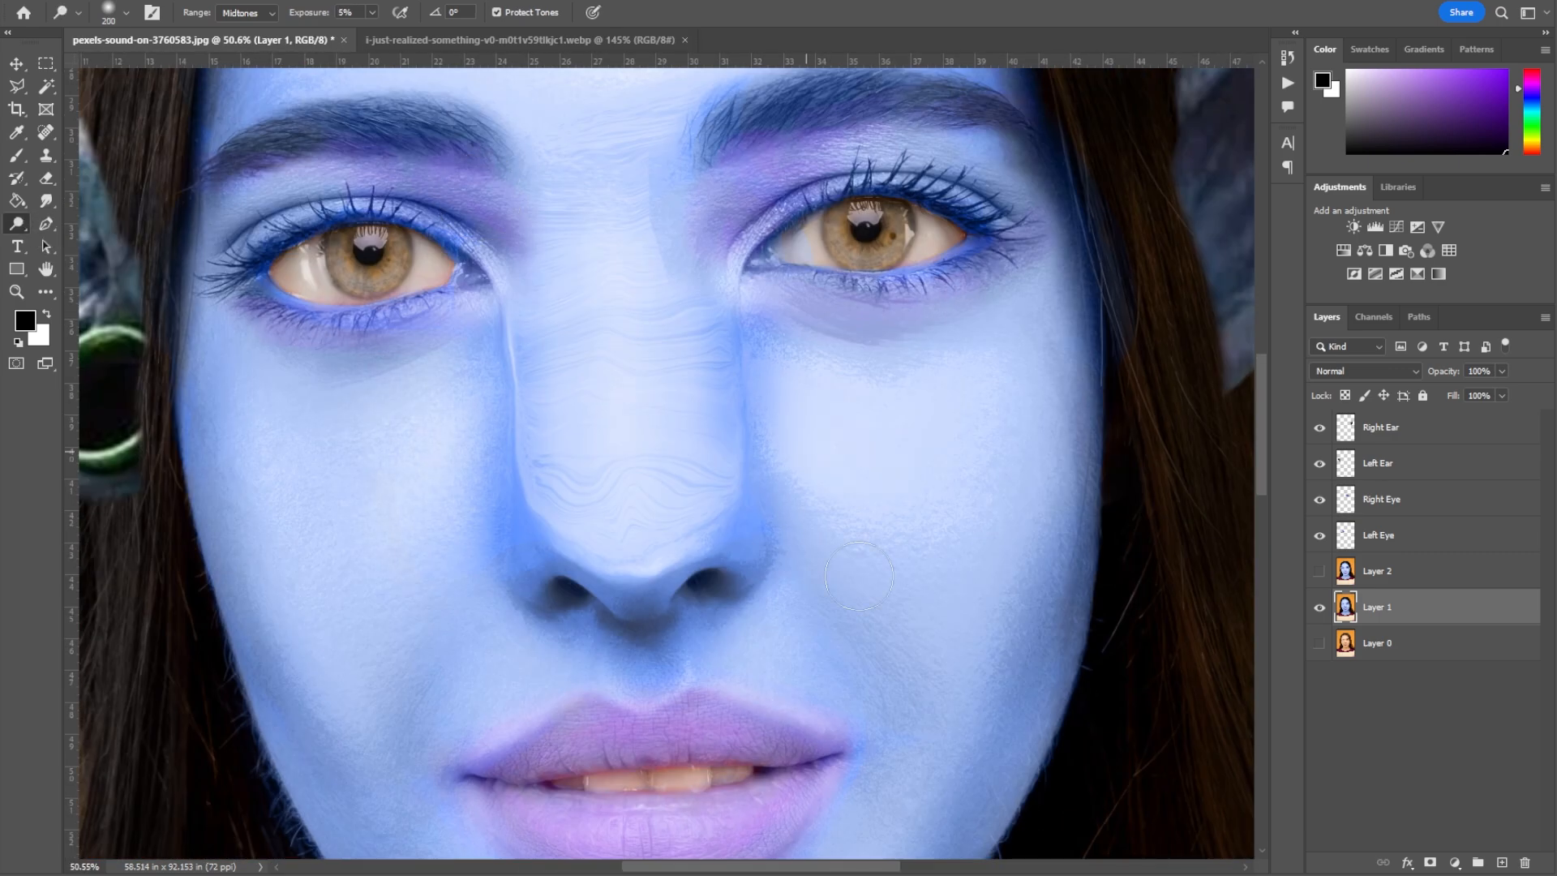
scroll(855, 445, "down", 4)
scroll(786, 504, "up", 3)
Clone clean forehead skin over the distorted area between the eyebrows with a soft 150 px Clone Stamp brush
key("s")
scroll(842, 366, "up", 3)
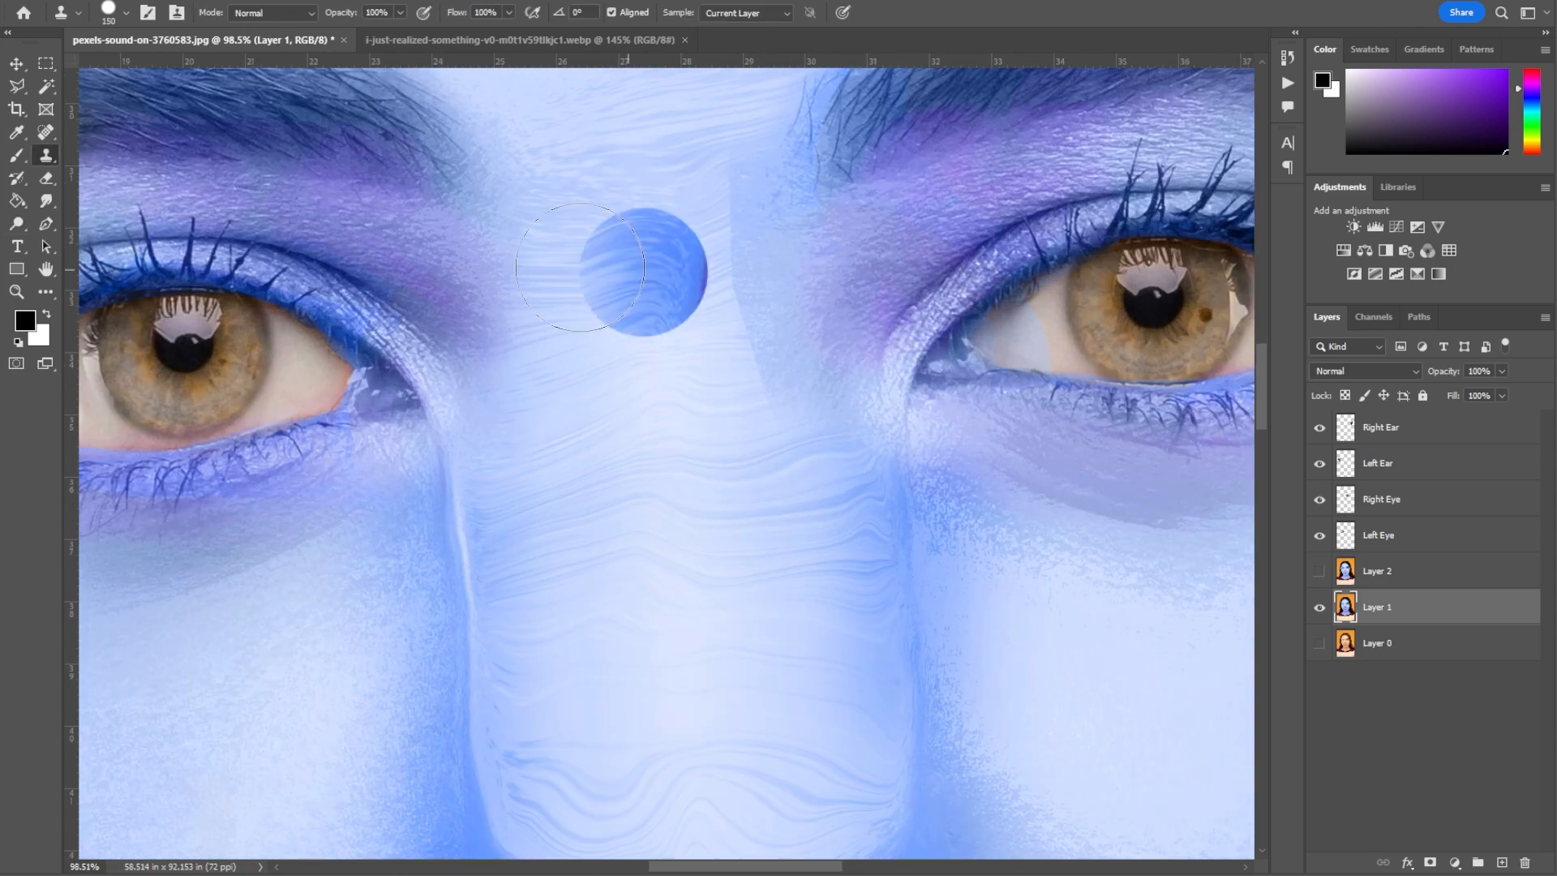
scroll(851, 271, "up", 2)
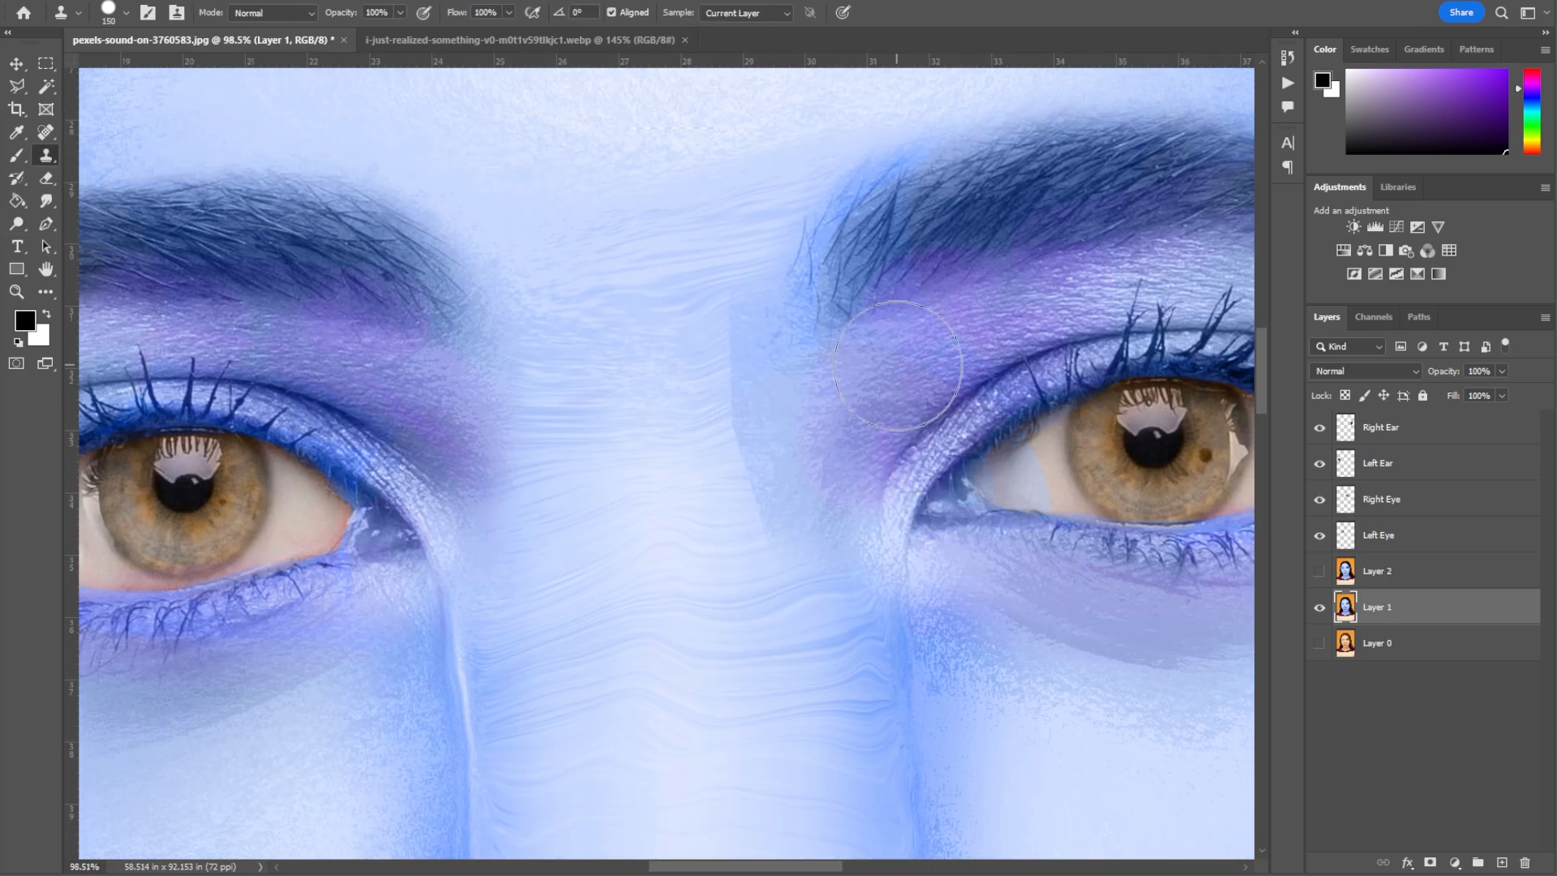
scroll(939, 162, "down", 1)
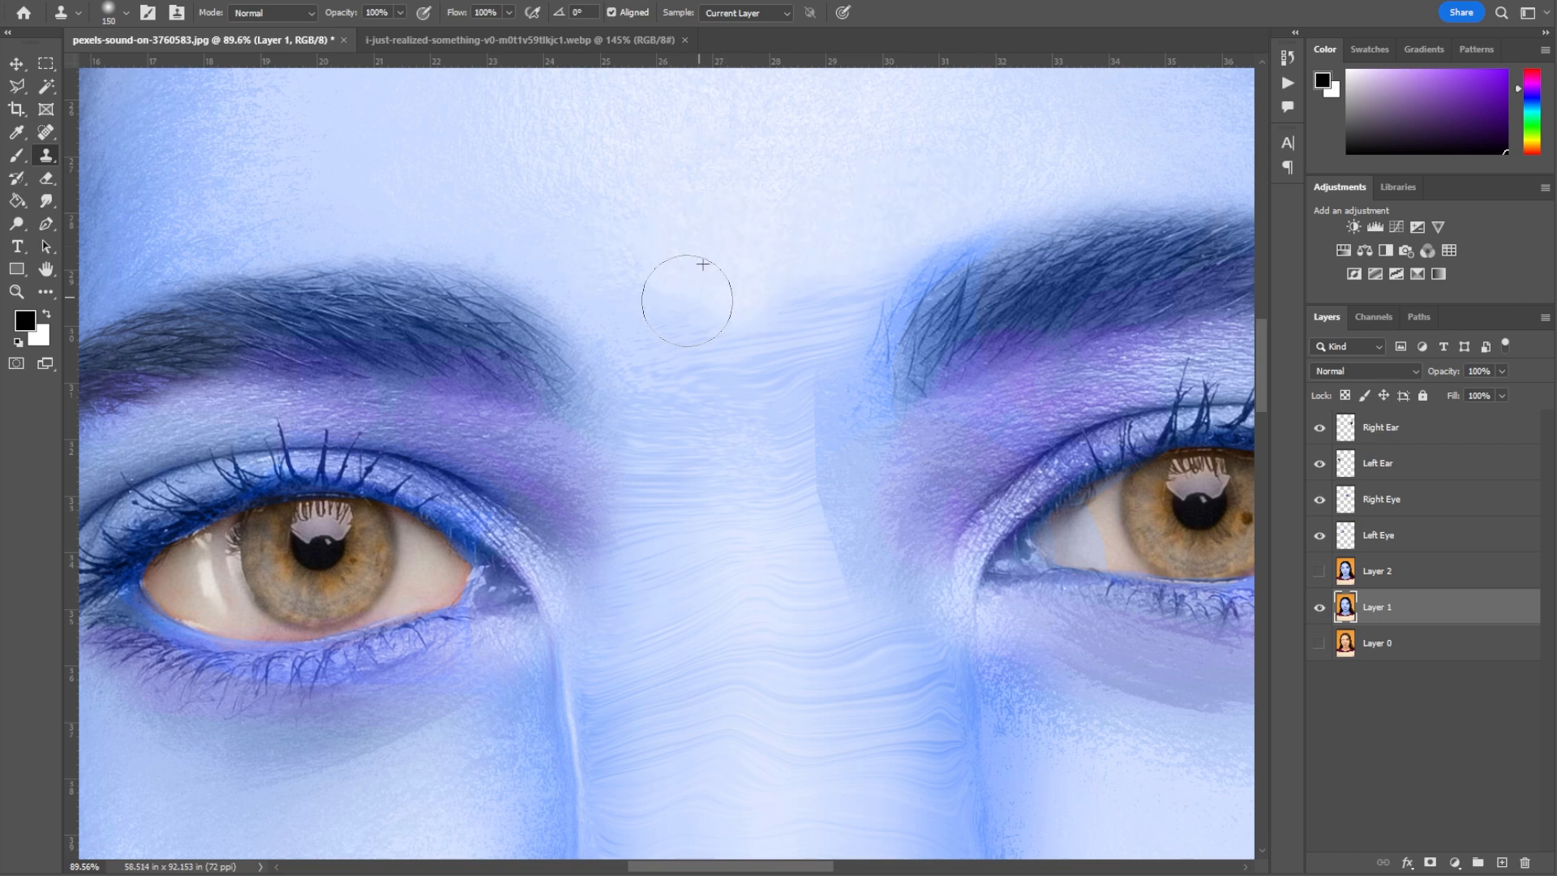
right_click(1385, 615)
left_click(618, 455)
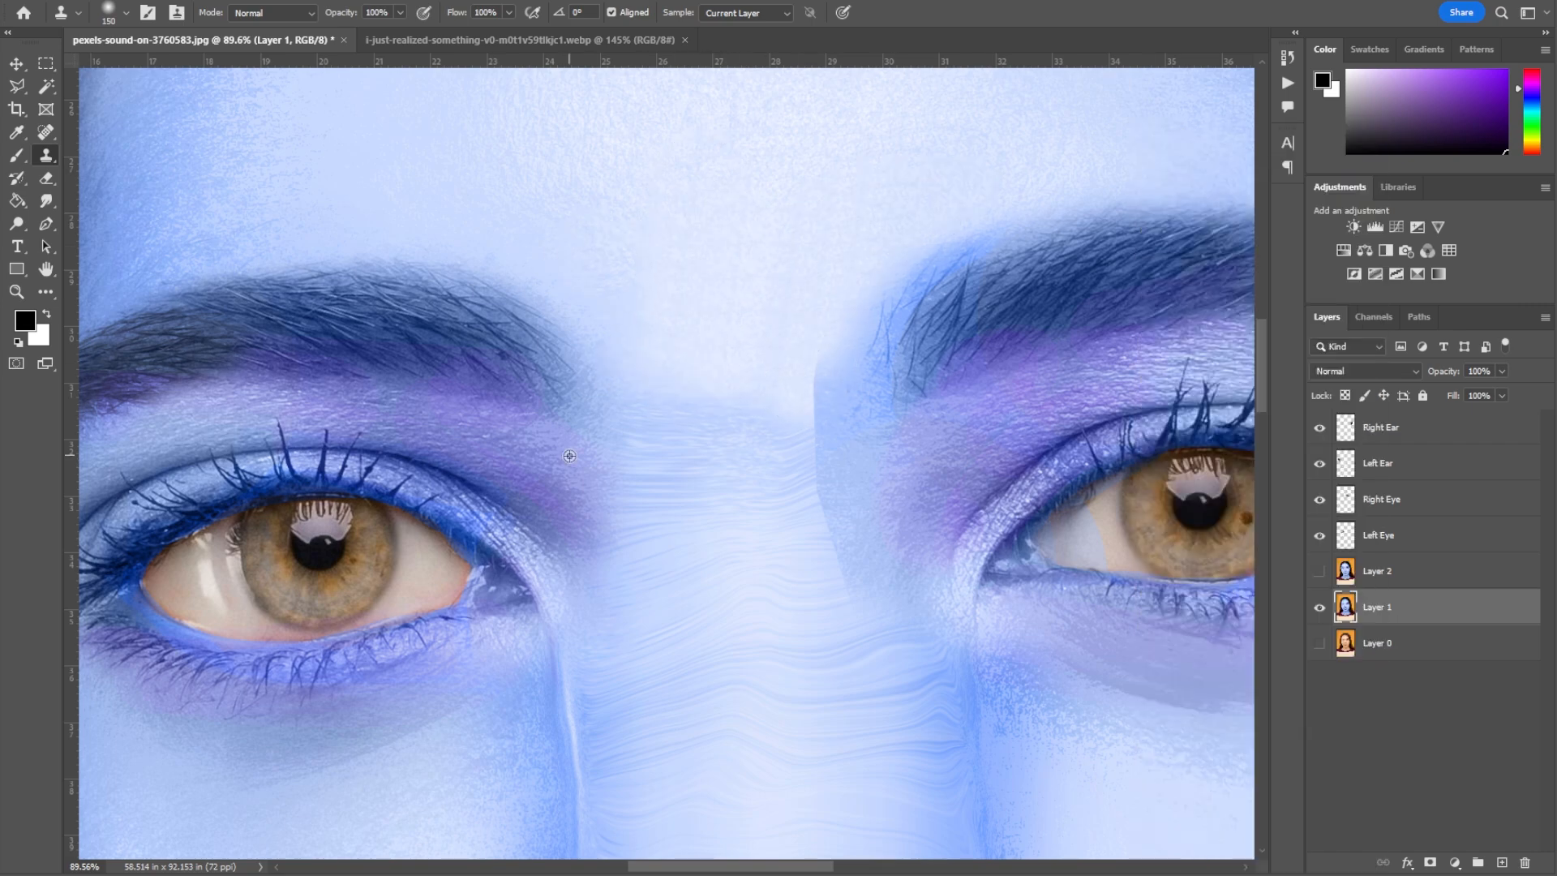
scroll(770, 526, "down", 11)
scroll(765, 528, "down", 11)
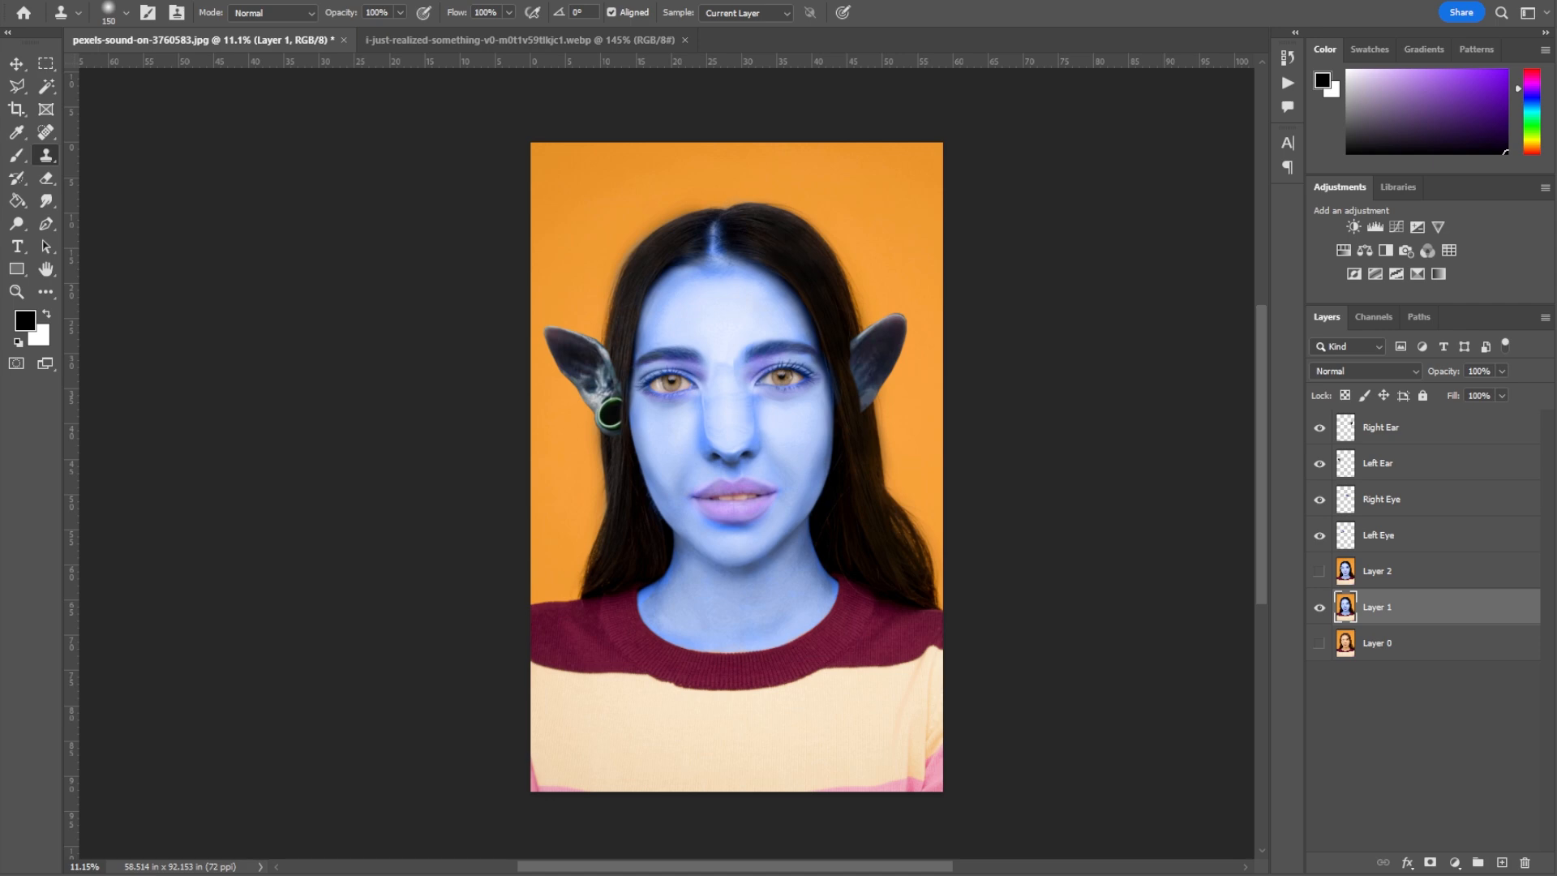
Add a Levels adjustment layer above Layer 1 with RGB input levels of 3, 0.66 and 255
left_click(143, 1)
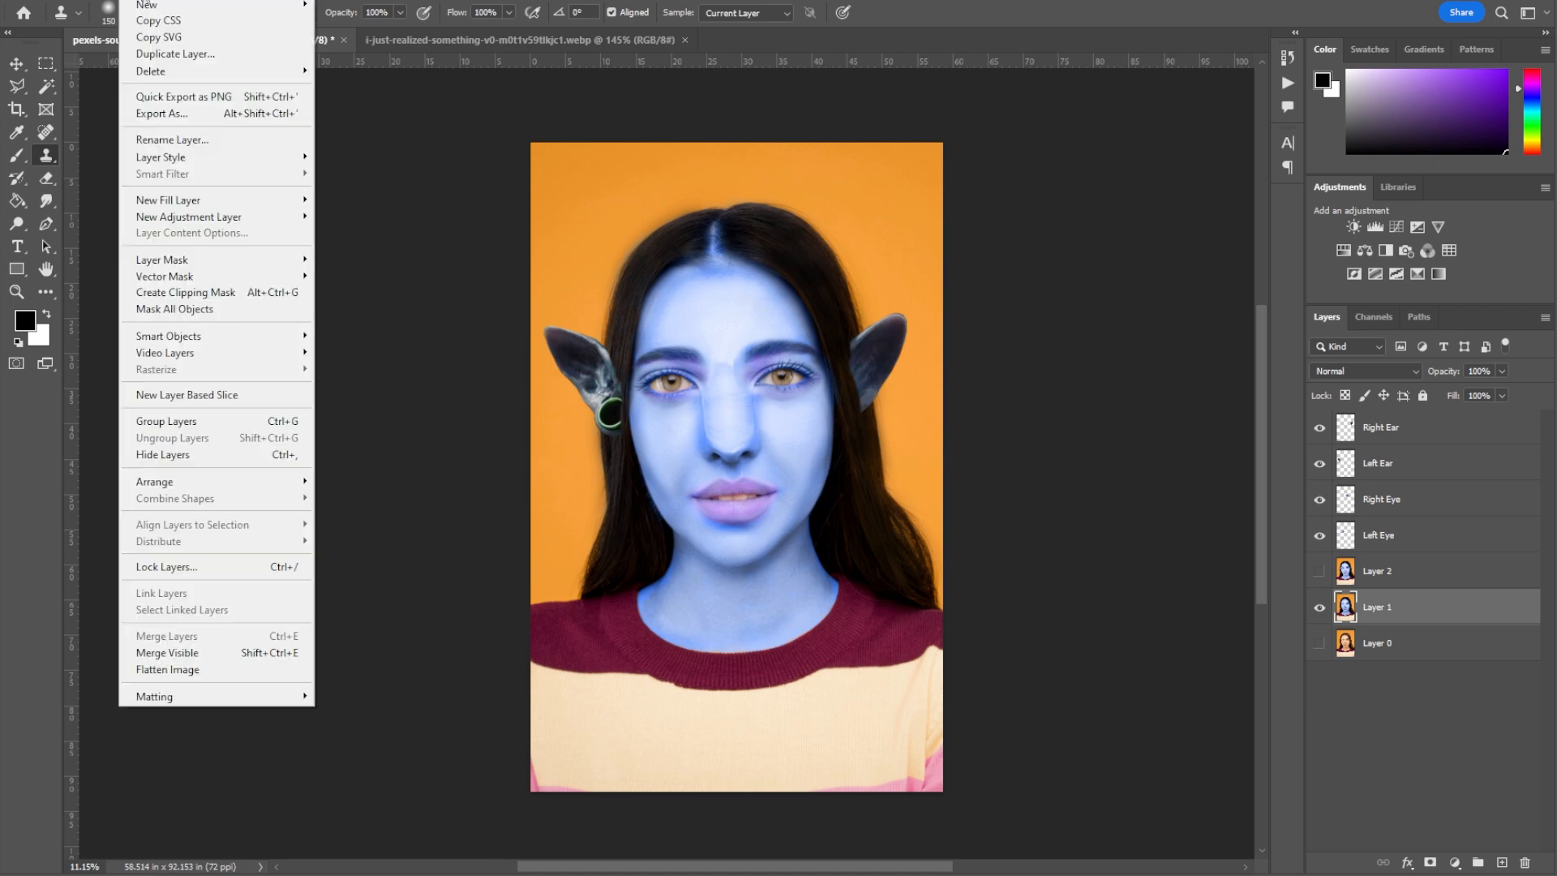
mouse_move(189, 219)
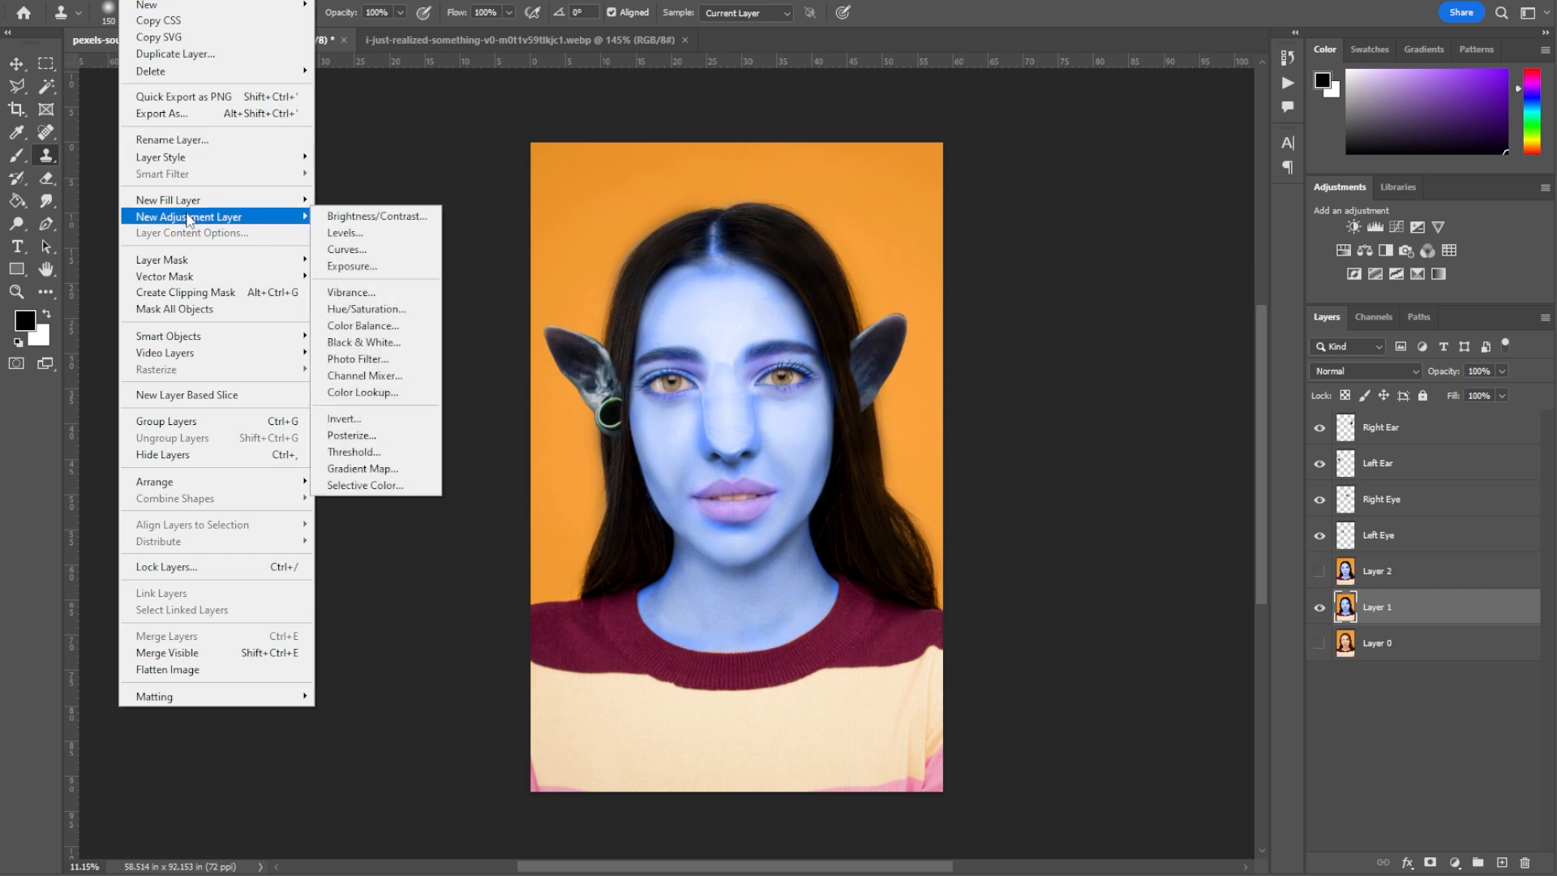
left_click(396, 232)
key("Return")
left_click_drag(1263, 369, 1293, 370)
left_click_drag(1374, 370, 1375, 370)
mouse_move(1152, 370)
left_mouse_down()
mouse_move(1189, 370)
mouse_move(1155, 370)
left_mouse_up()
left_click_drag(1291, 370, 1294, 370)
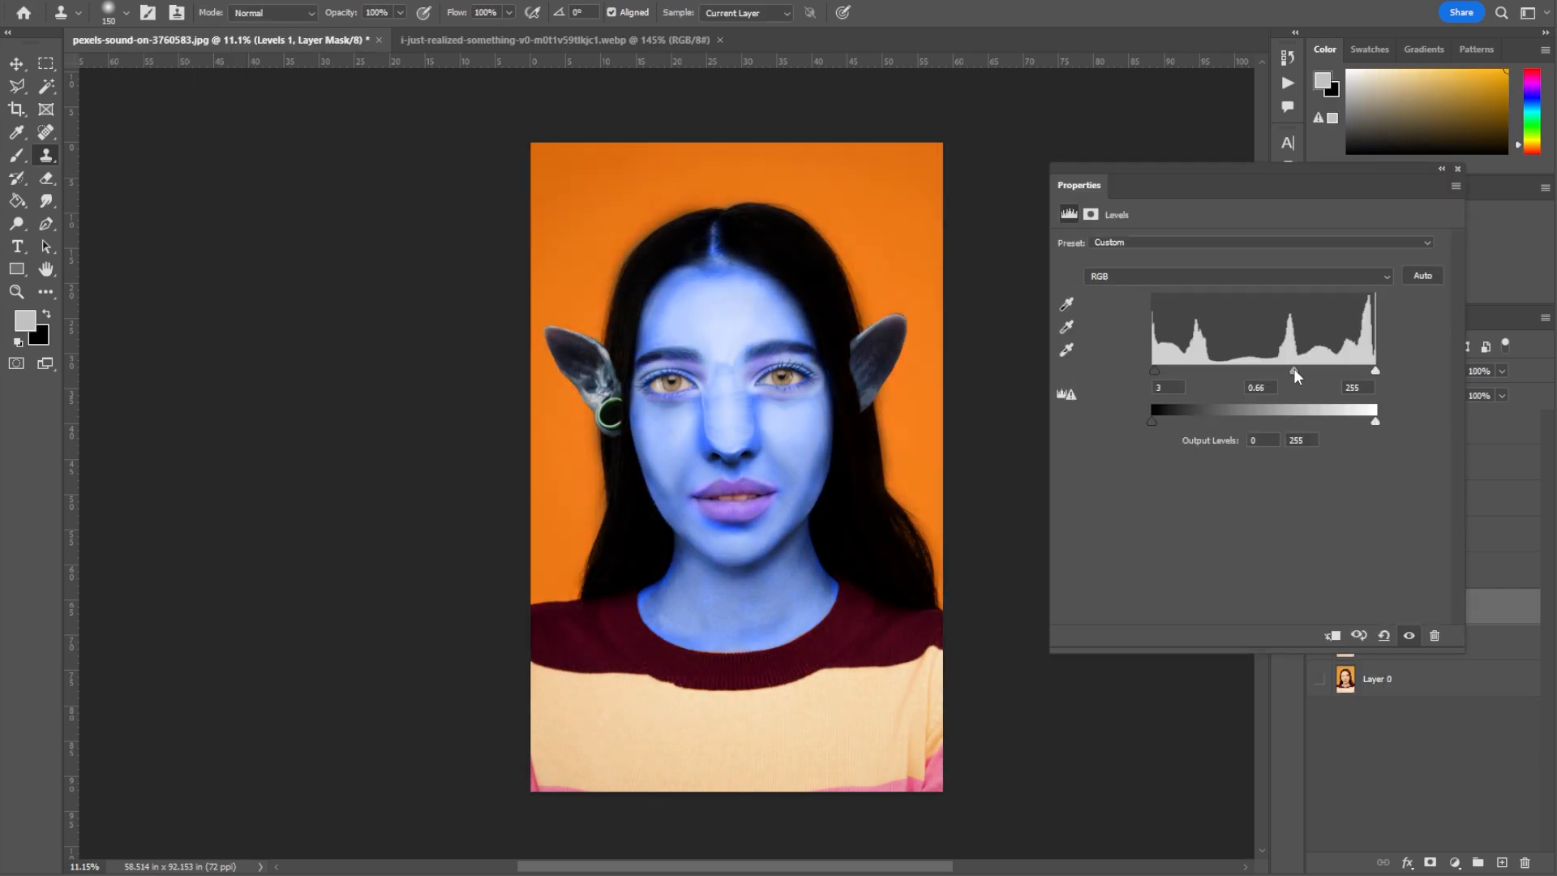
left_click(1458, 168)
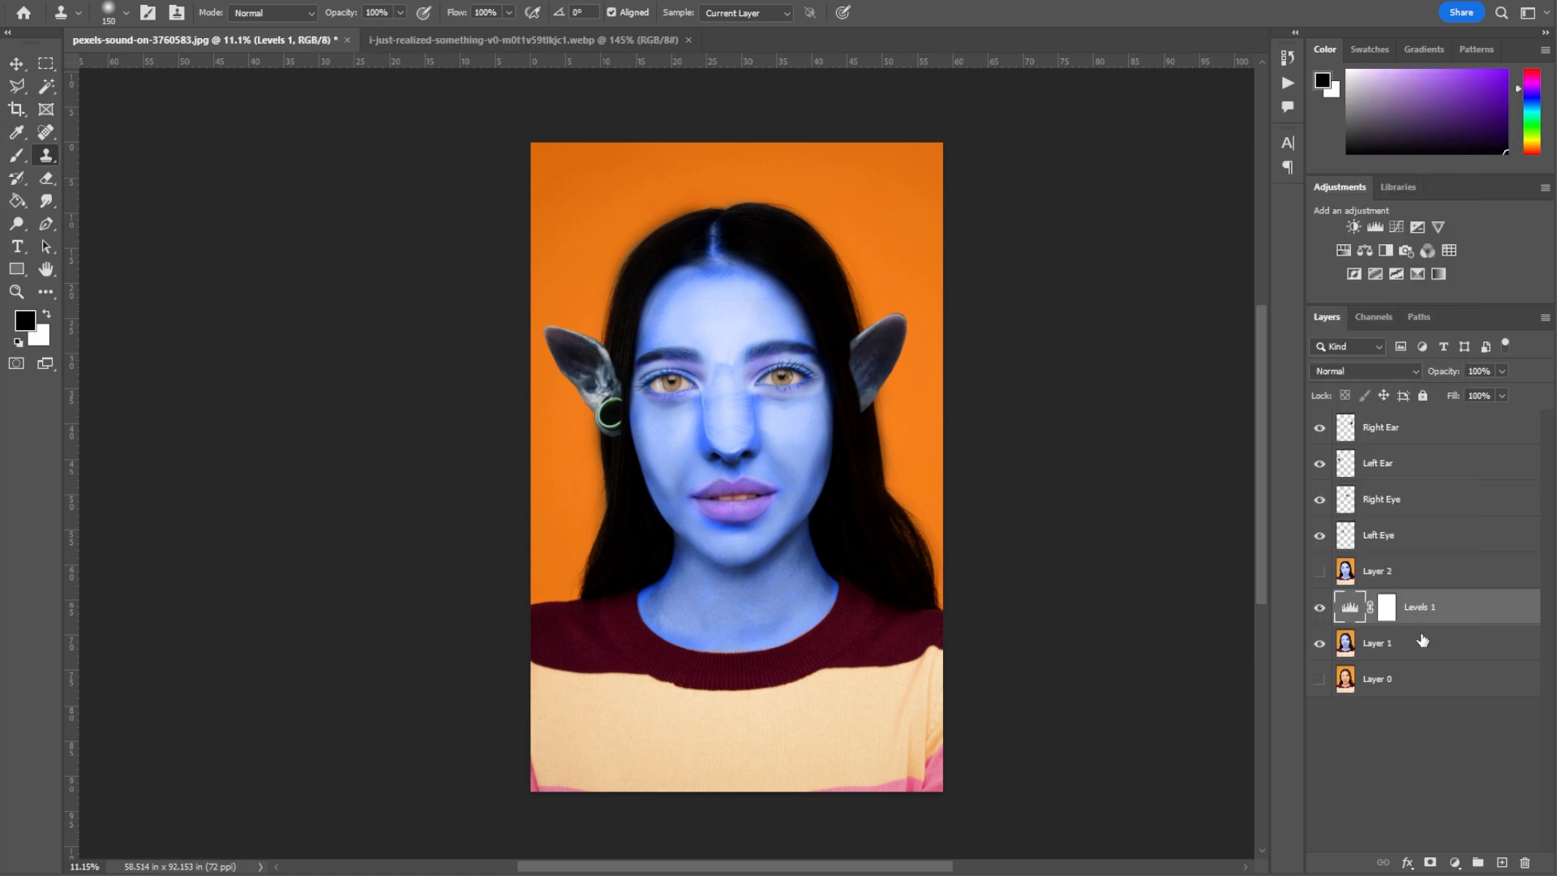
Adjust the Blue channel of the Levels layer to a black input of 51 and midtones of 1.22
double_click(1364, 609)
left_click(1238, 276)
left_click(1135, 335)
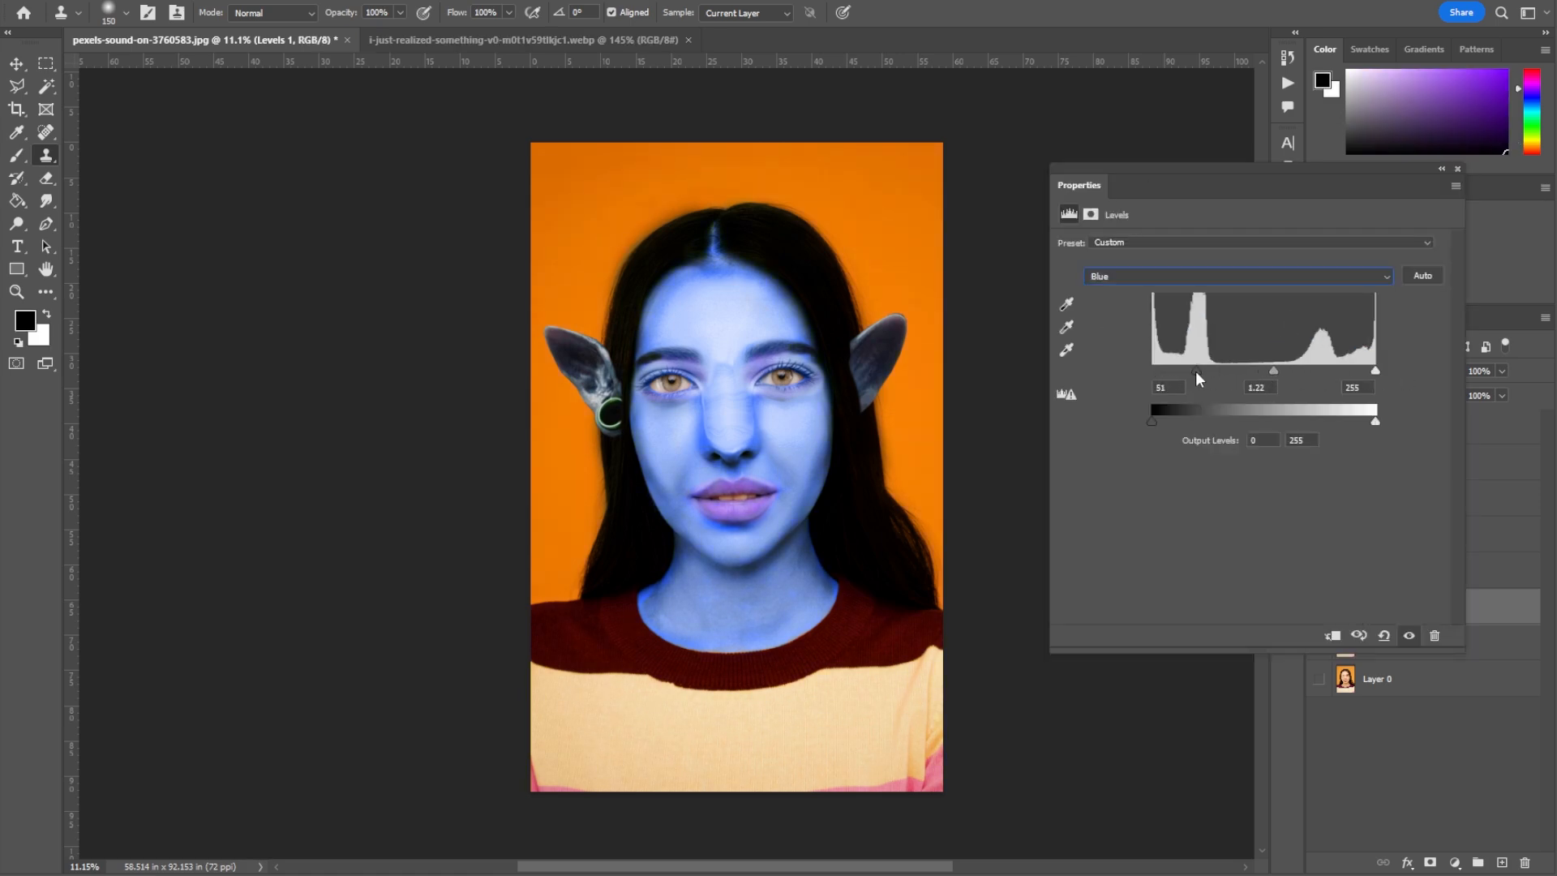
left_click(1457, 168)
Choose the Burn tool for darkening stripe markings on the skin
left_click(16, 224)
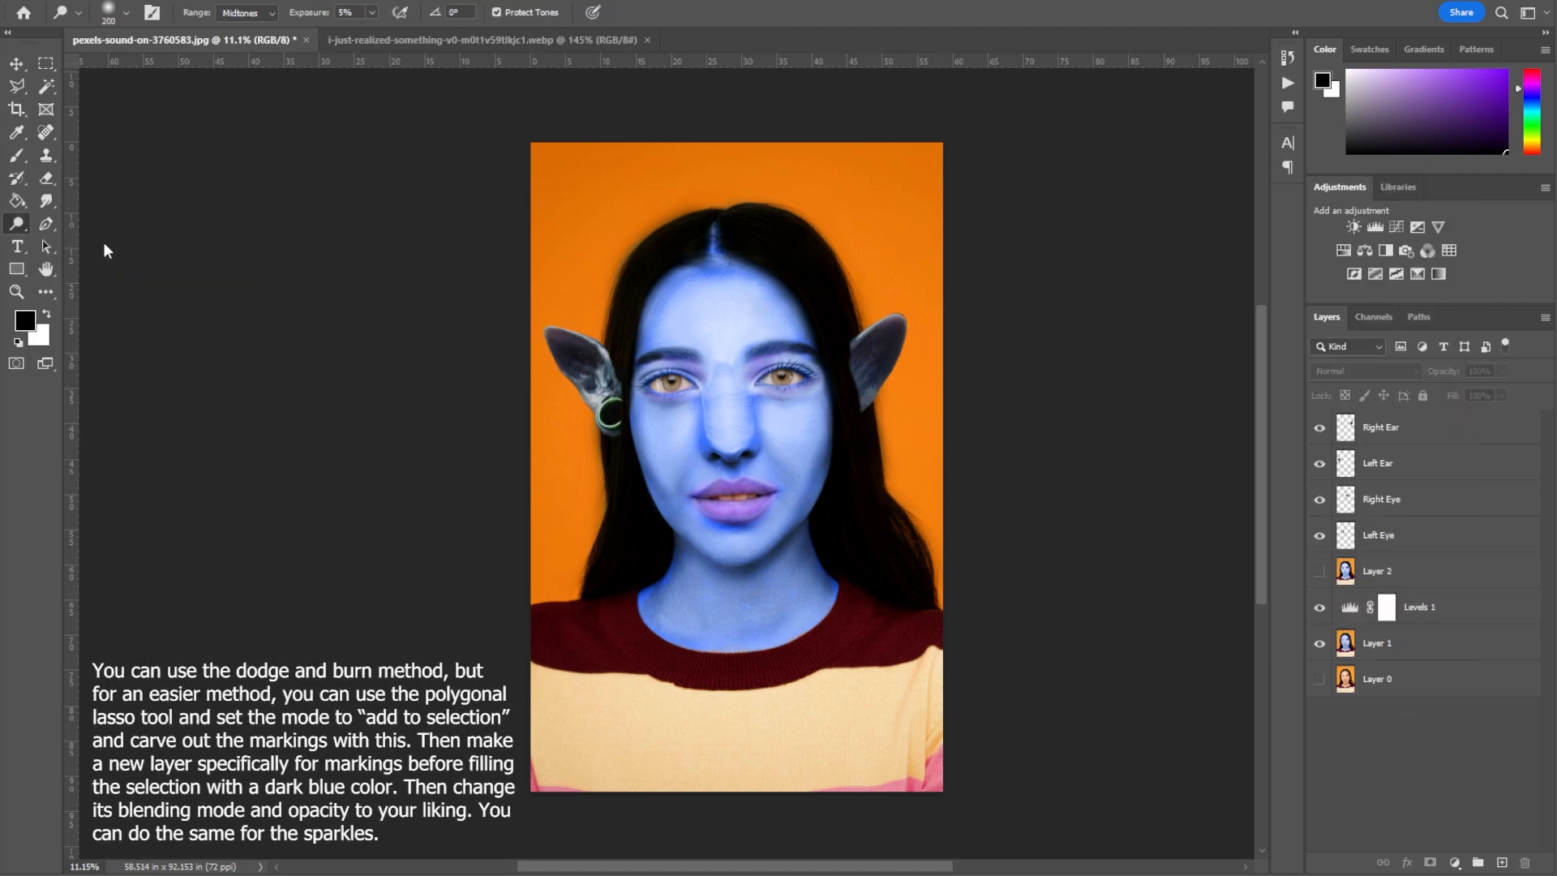
left_click(79, 240)
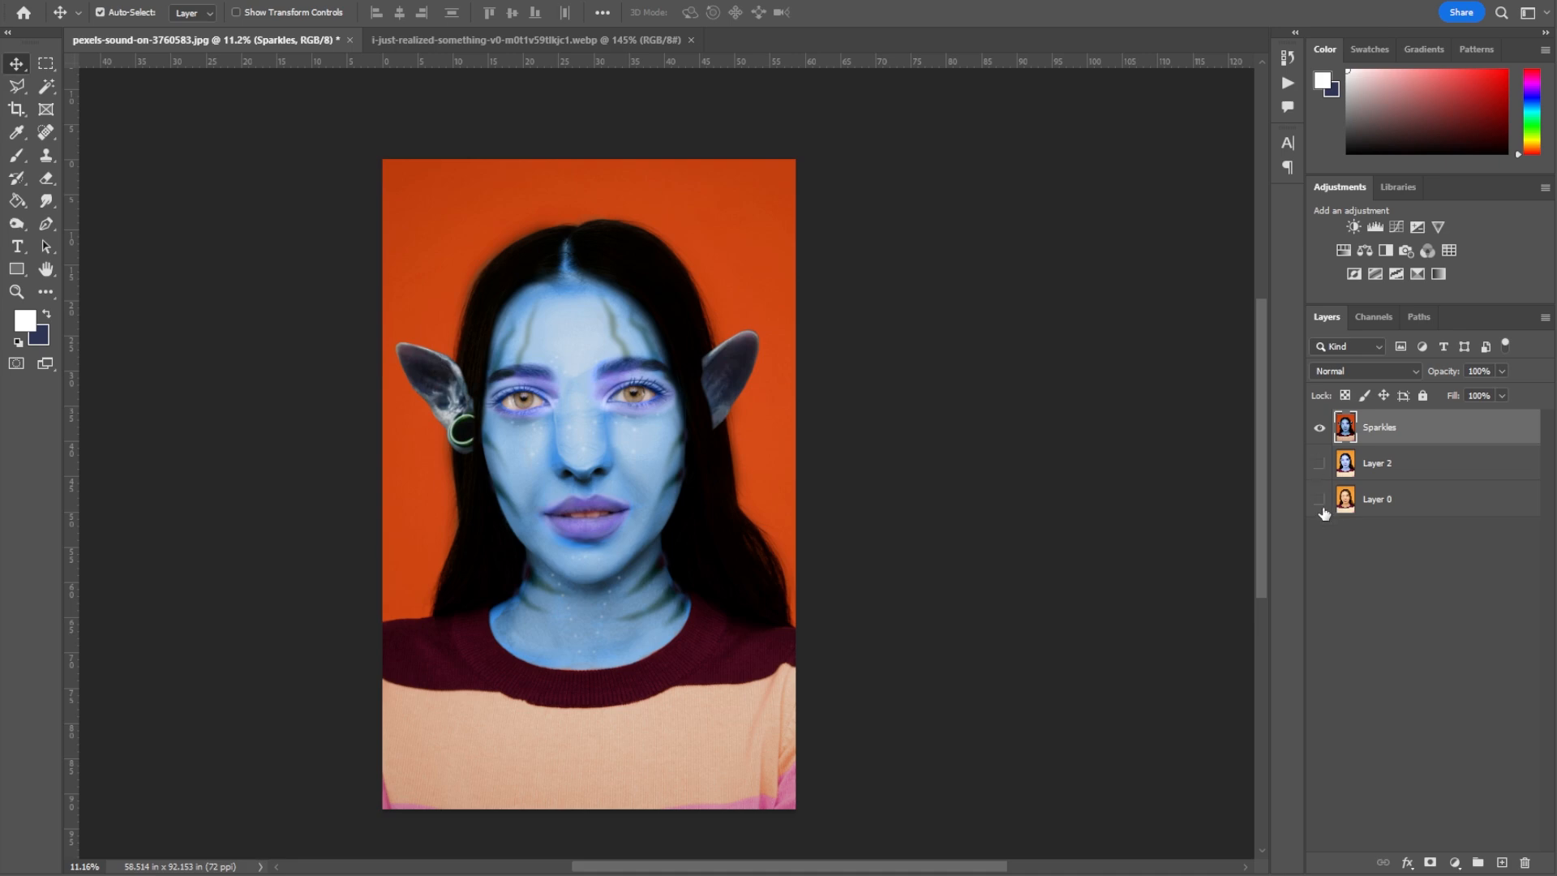
Toggle the visibility of the Sparkles layer several times to compare the finished Avatar look with the original portrait
left_click(1320, 429)
left_click(1320, 429)
left_click(1320, 429)
left_click(1320, 429)
left_click(1320, 429)
left_click(1320, 429)
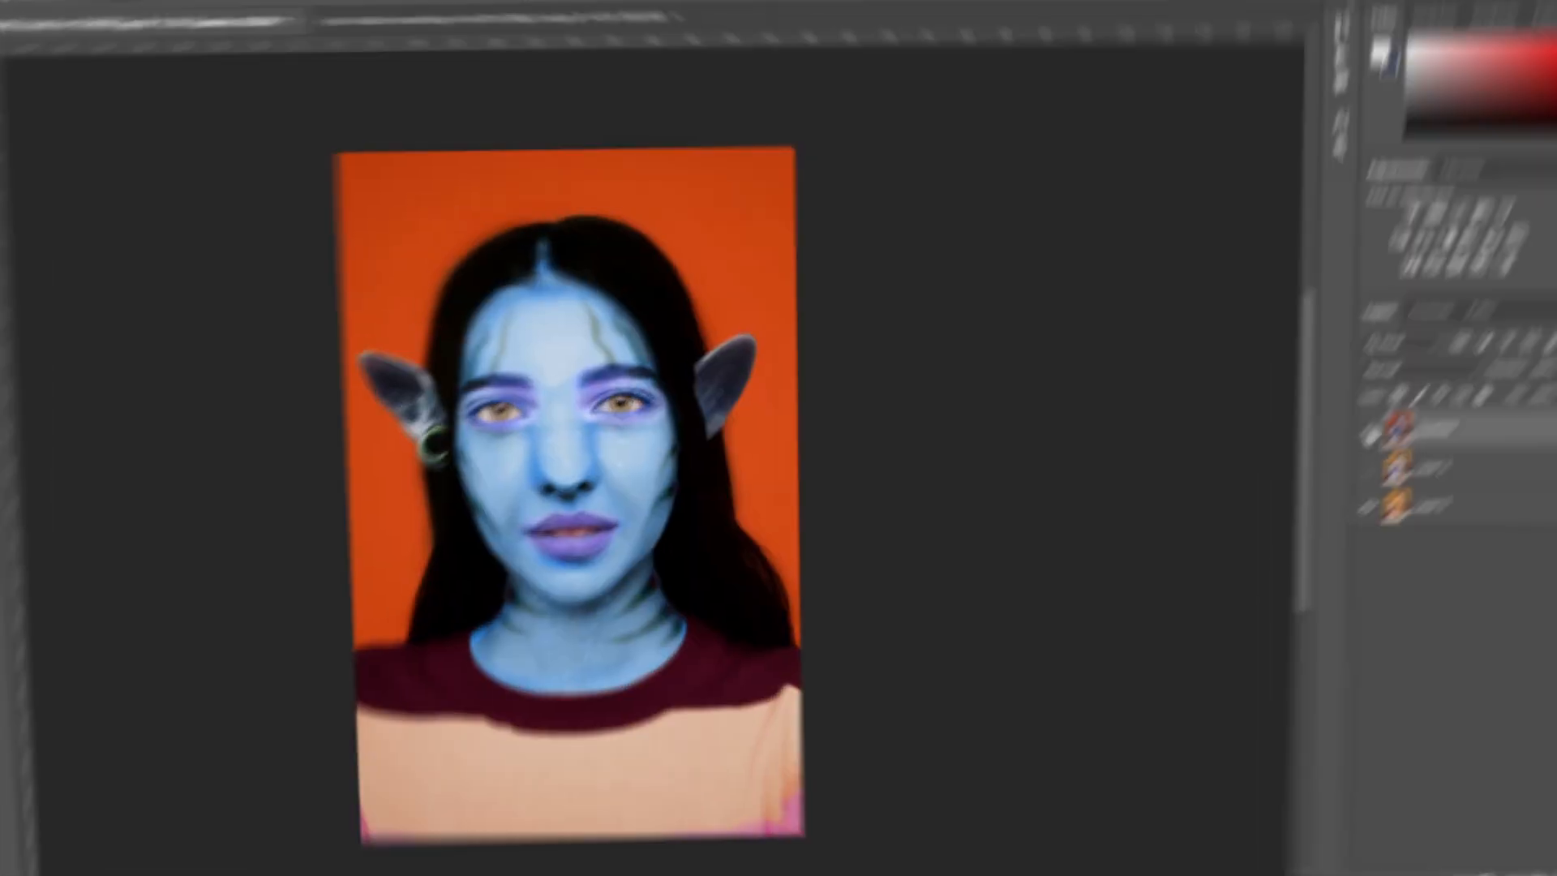